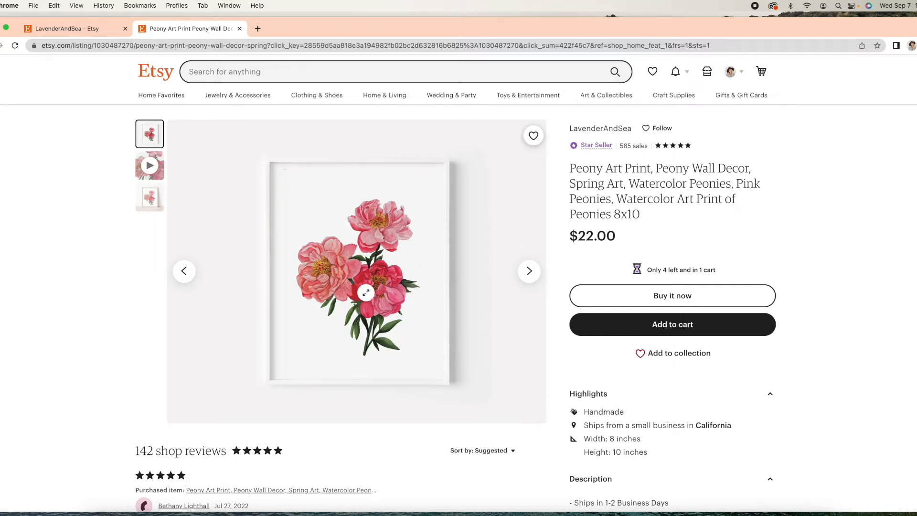
click(346, 70)
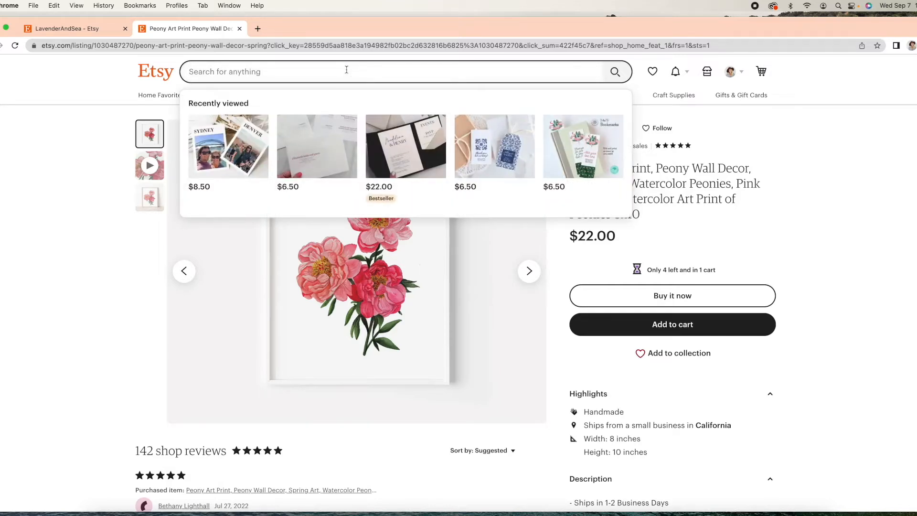
click(89, 296)
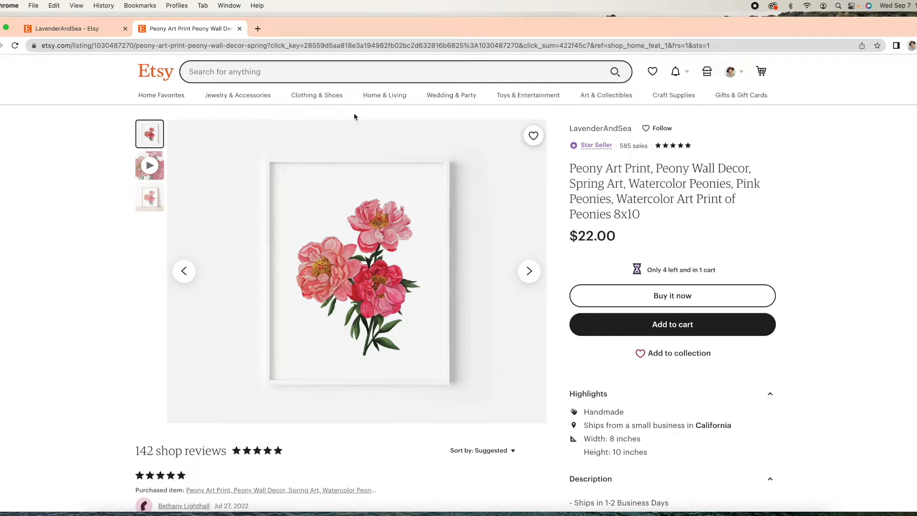
Open creativemarket.com in a new browser tab.
click(257, 29)
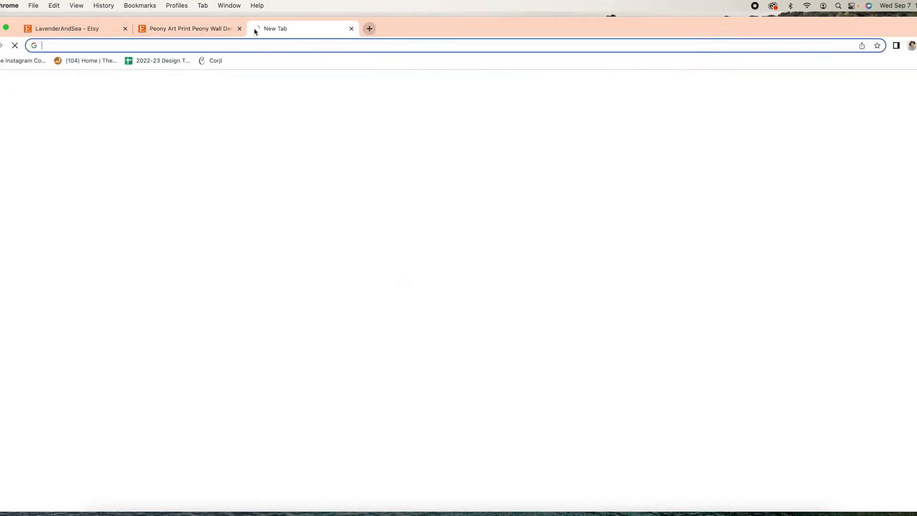
text(creativemarket.com)
key(Return)
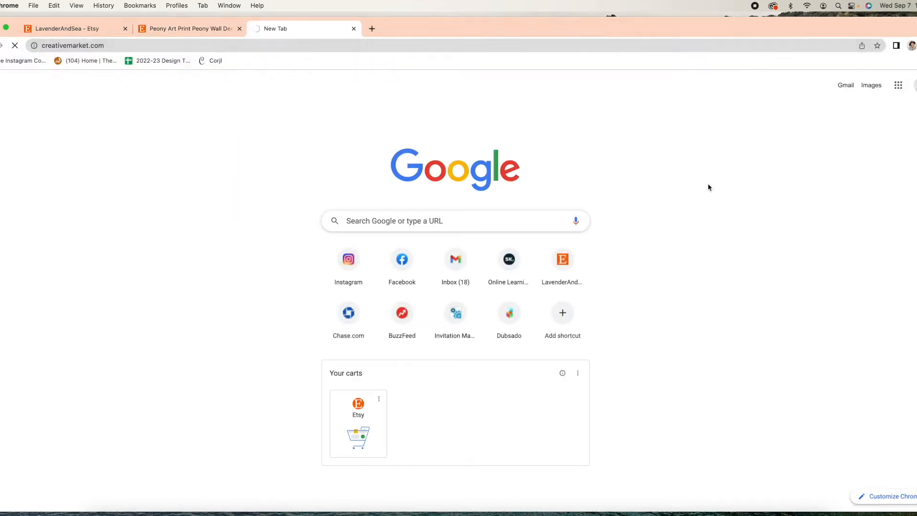
click(357, 94)
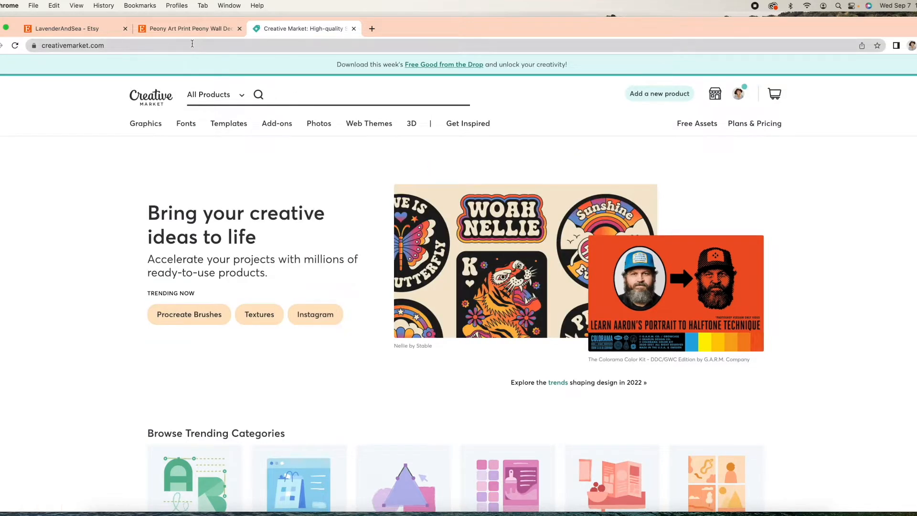
click(189, 29)
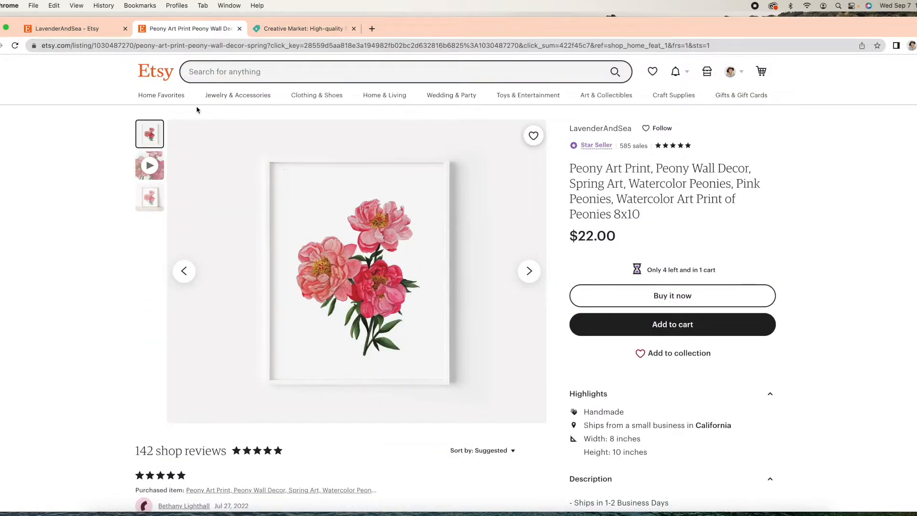
click(301, 29)
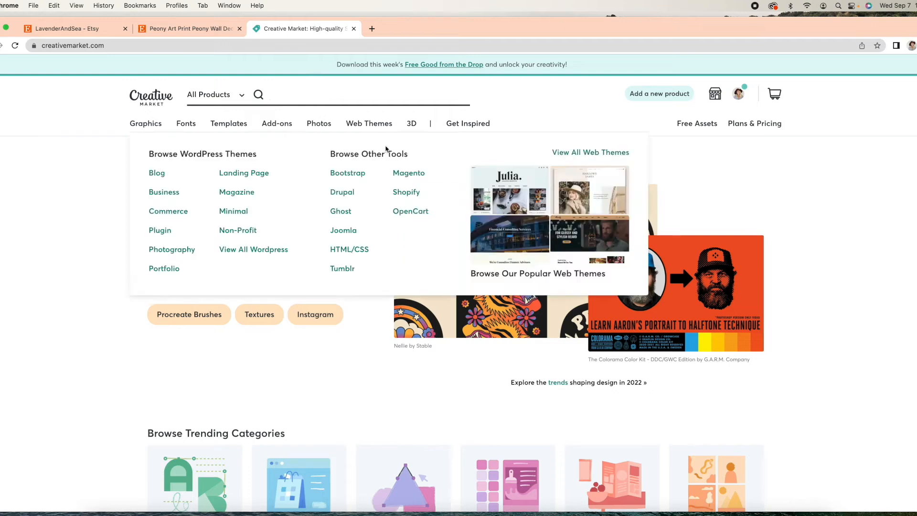
mouse_move(292, 118)
click(279, 93)
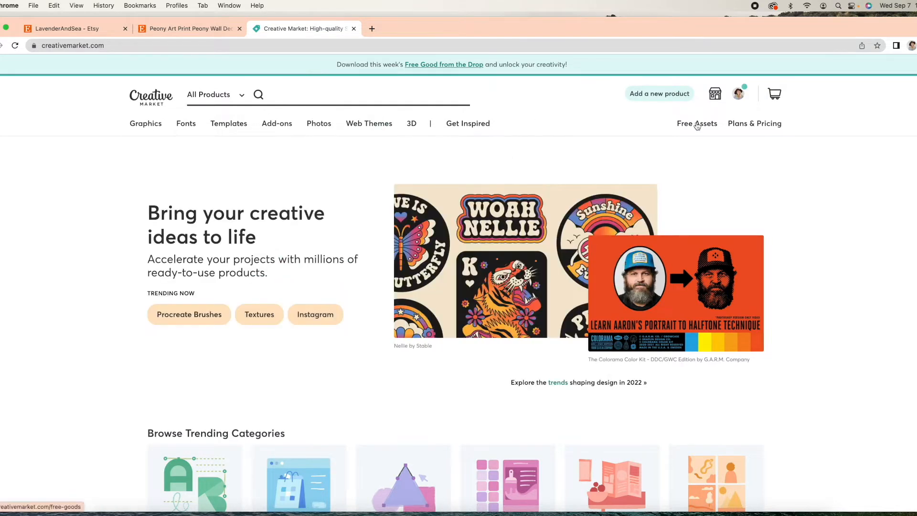
Return to the Etsy peony print page and search Etsy for "8x8 Frame mockup".
click(191, 28)
click(278, 71)
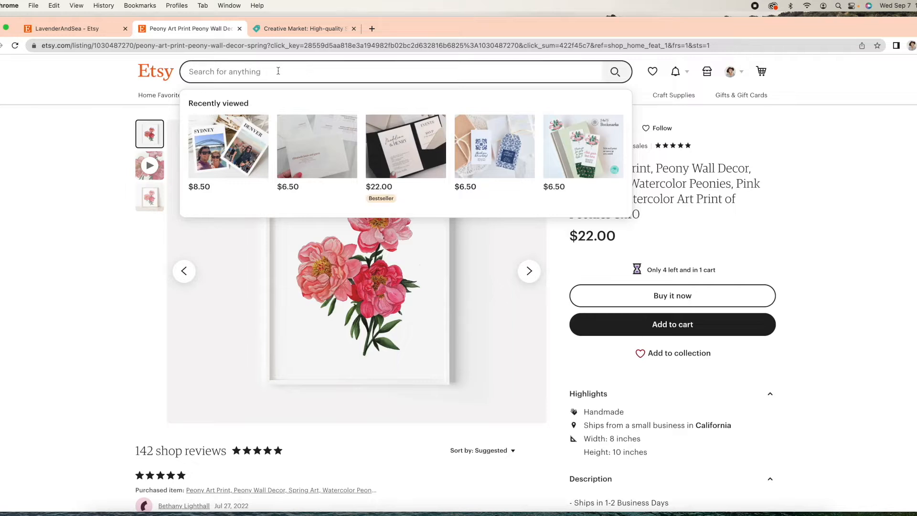
text(8x)
text(1)
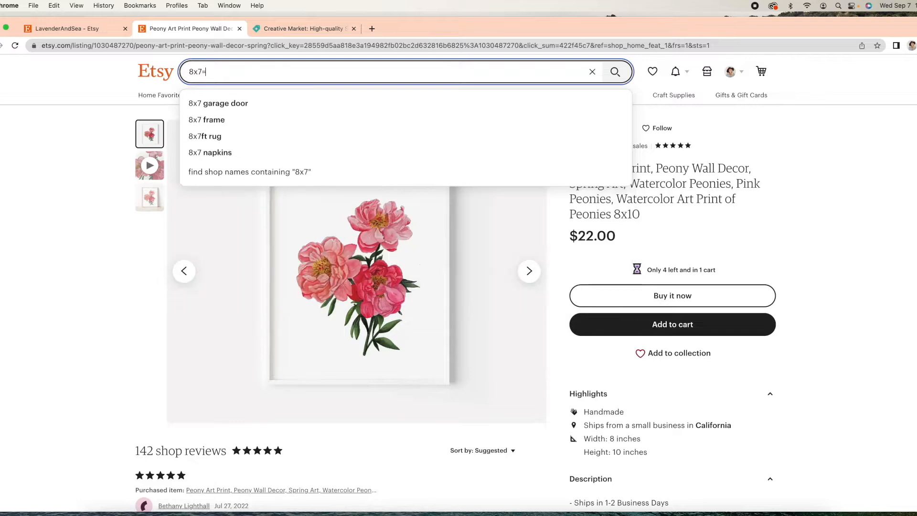
key(BackSpace)
text(8 Frme)
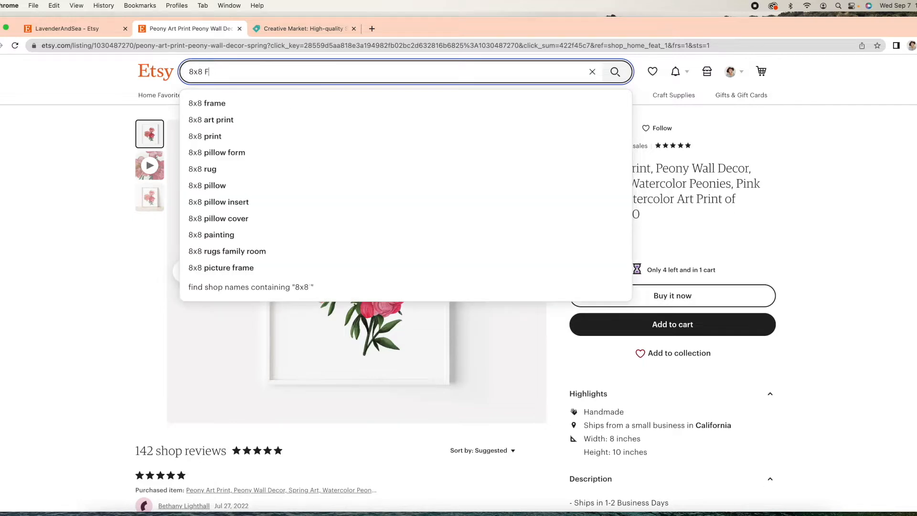
key(BackSpace)
key(BackSpace)
text(ame mockup)
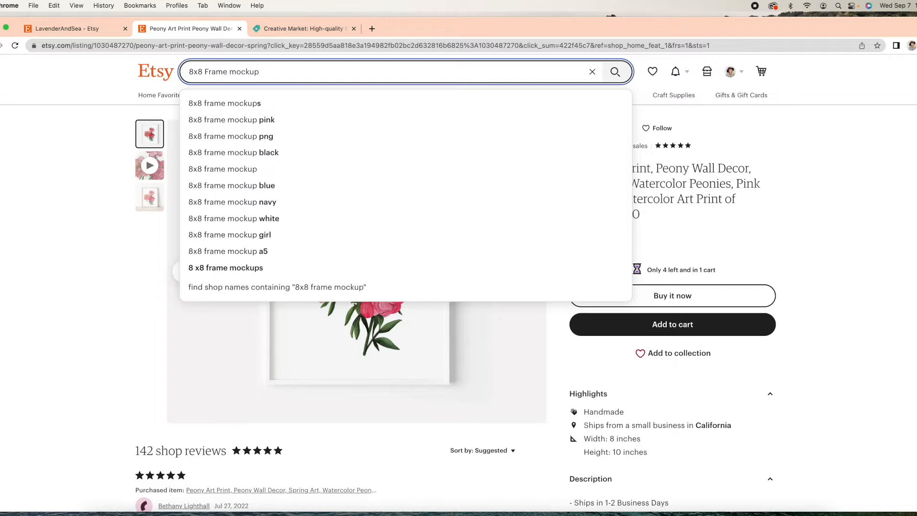
key(Return)
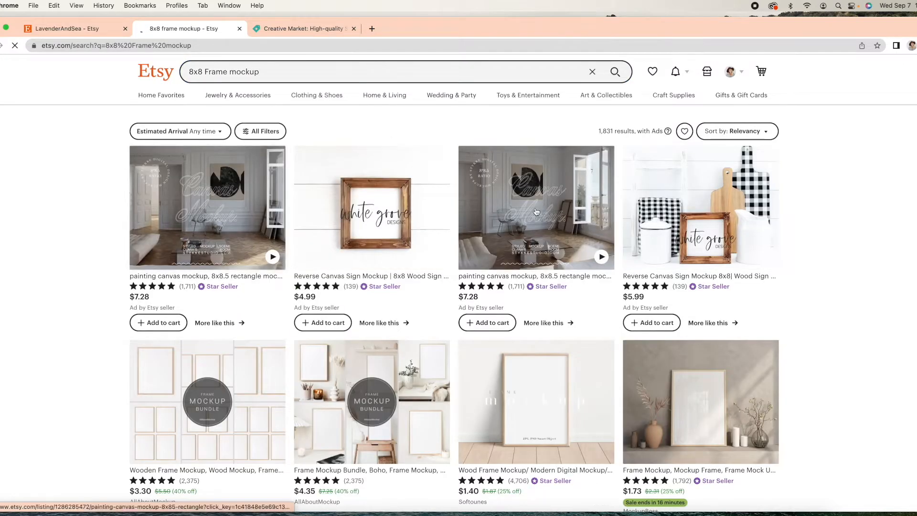
Open the MockupBoss boho frame mockup with the dried plant from the results and check its digital file types.
scroll(697, 287, down, 2)
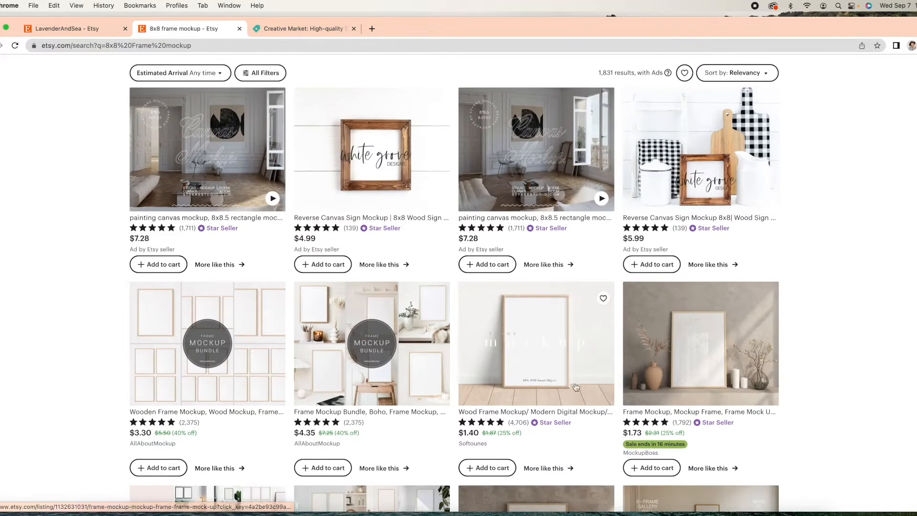
scroll(487, 347, down, 3)
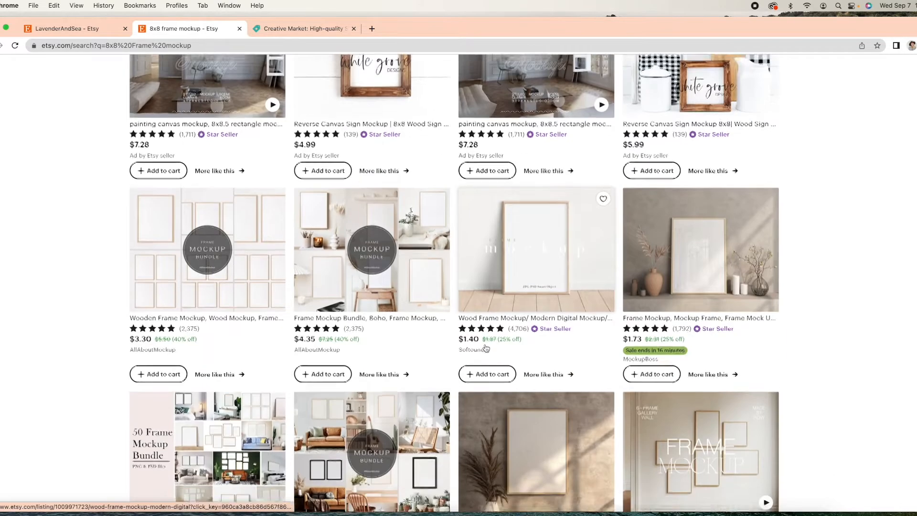
scroll(487, 348, down, 6)
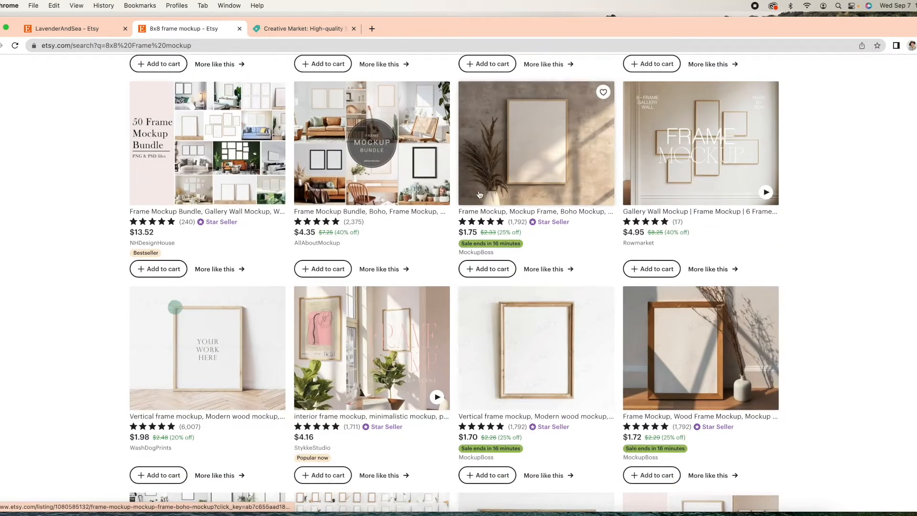
click(480, 195)
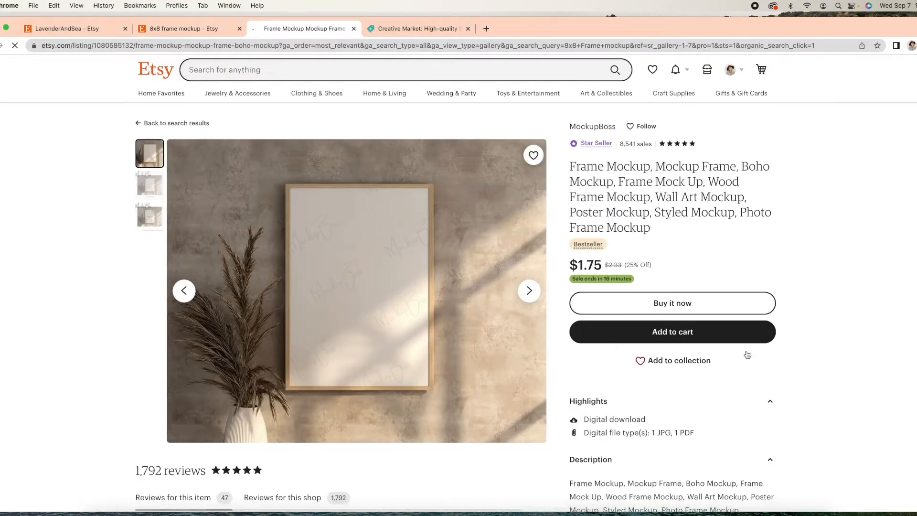
scroll(747, 354, down, 2)
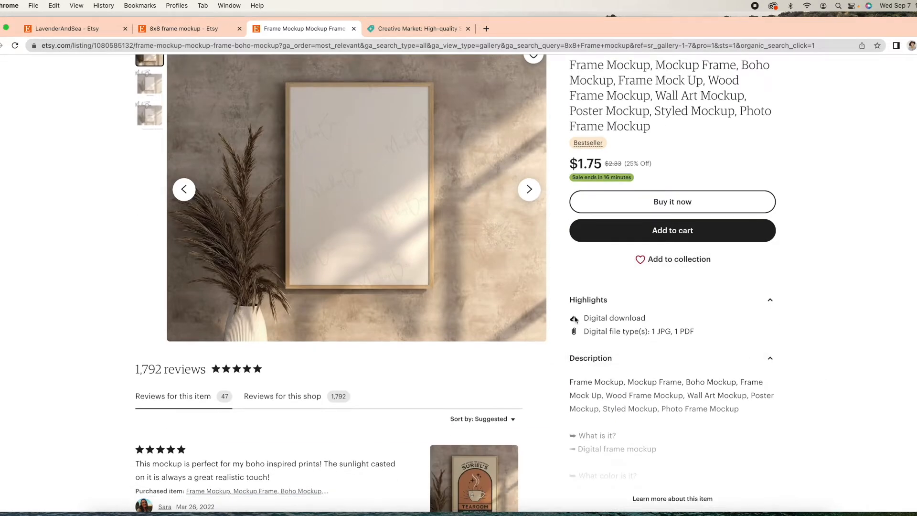
scroll(709, 349, up, 1)
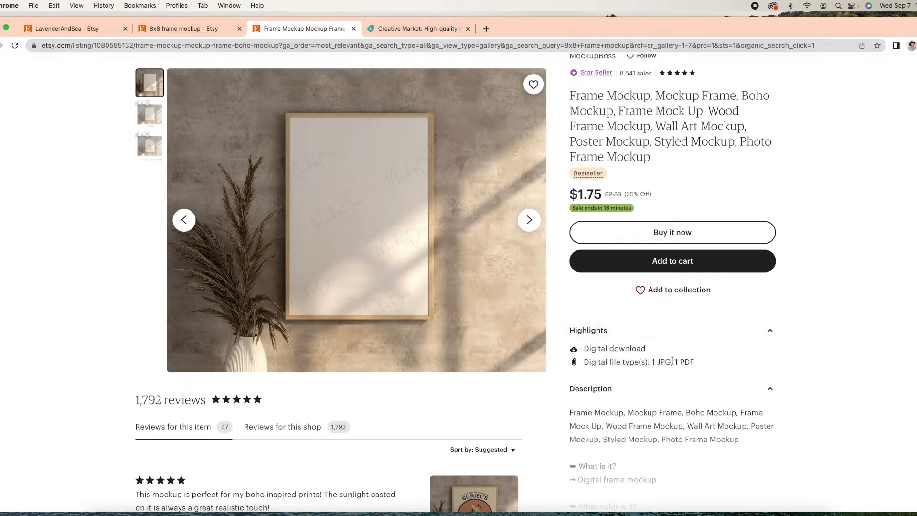
scroll(649, 366, up, 2)
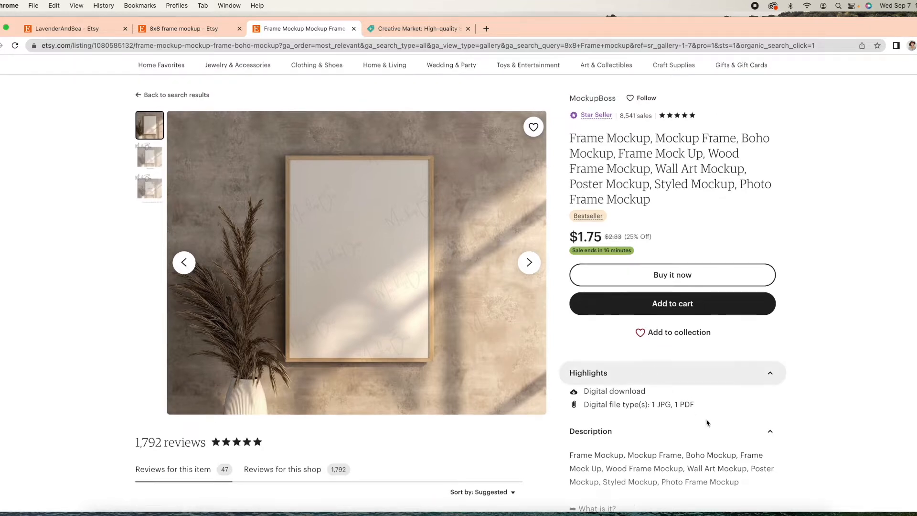
scroll(238, 142, up, 1)
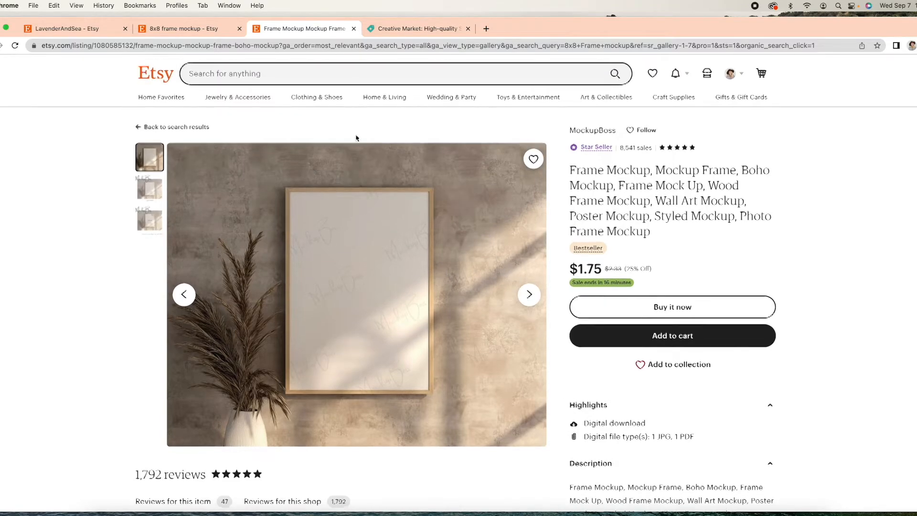
Go back to the Etsy search results and refine the search to "8x8 Frame mockup smart object".
click(215, 33)
scroll(323, 104, up, 10)
click(303, 77)
text(smart object)
key(Return)
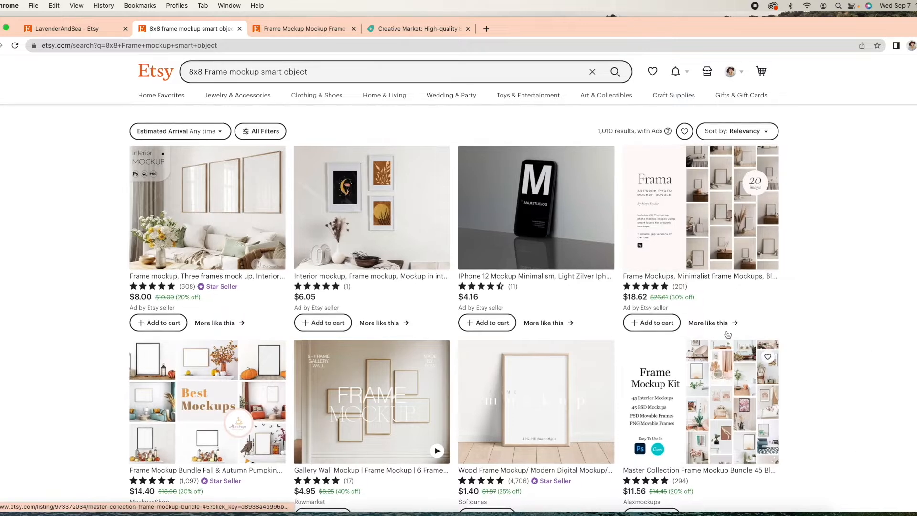
Check the file types of MockupPrettygood's square white frame mockup listing, and close that listing.
scroll(729, 334, down, 3)
scroll(729, 333, down, 4)
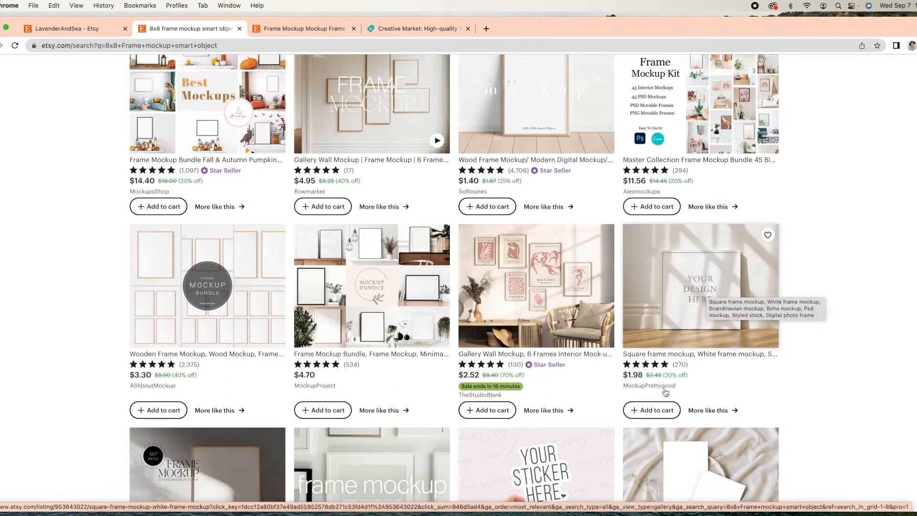
click(630, 382)
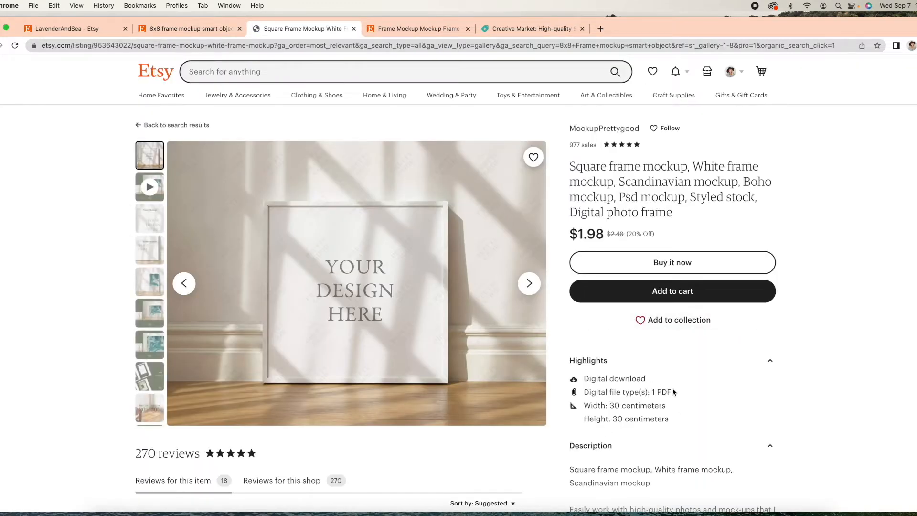
click(354, 28)
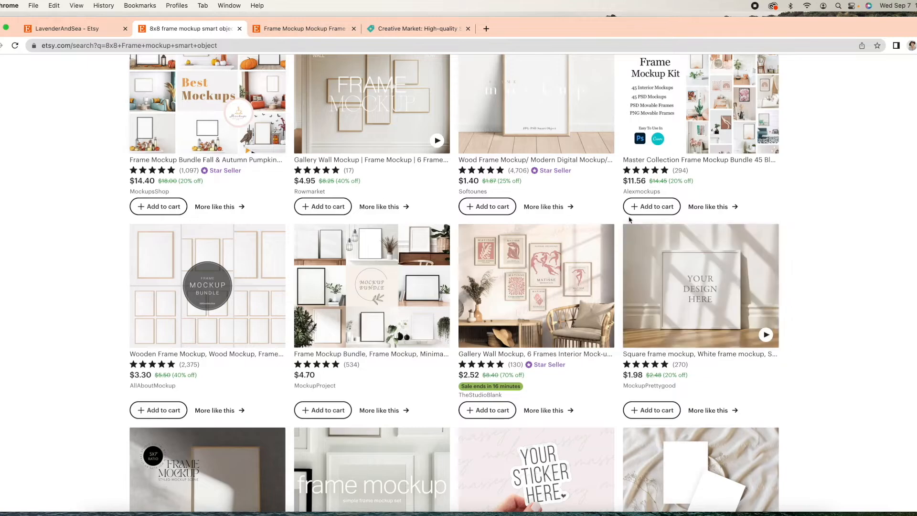
Find and open the Softounes square white frame mockup listing further down the search results.
scroll(654, 212, down, 8)
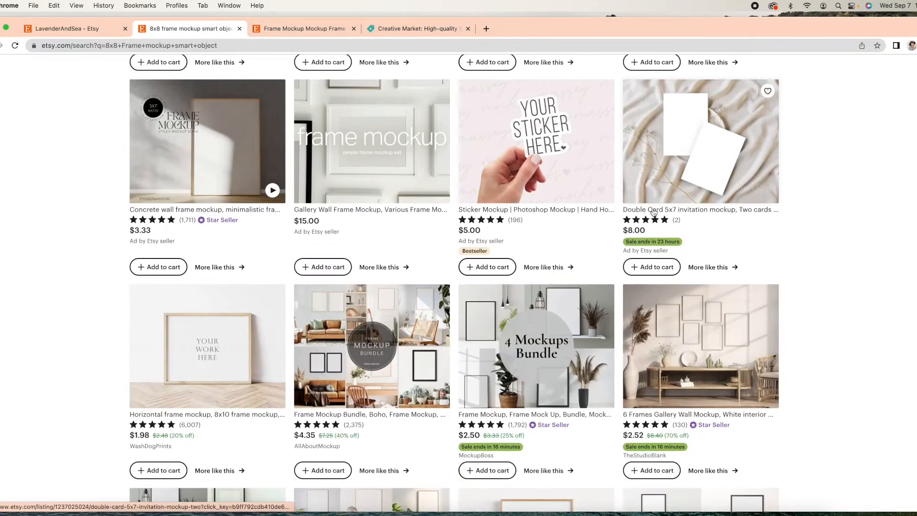
scroll(654, 212, down, 7)
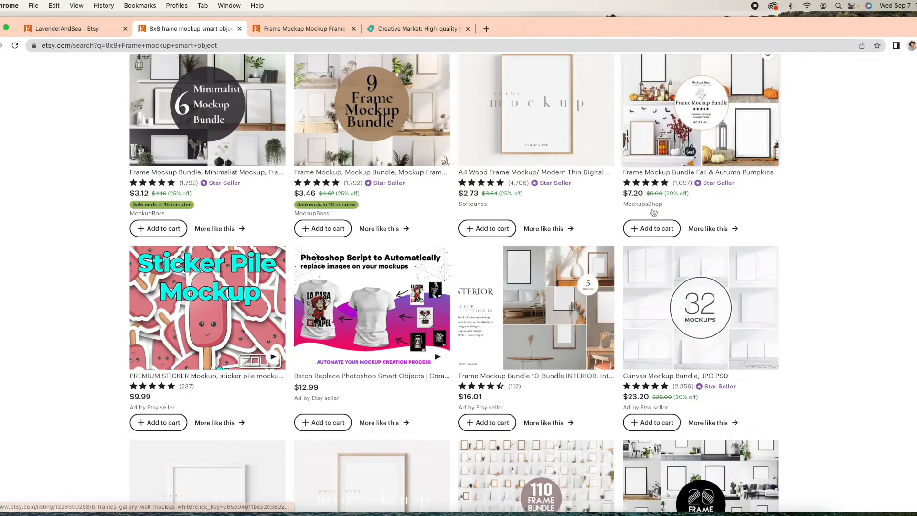
scroll(653, 213, down, 4)
scroll(653, 212, down, 3)
click(203, 137)
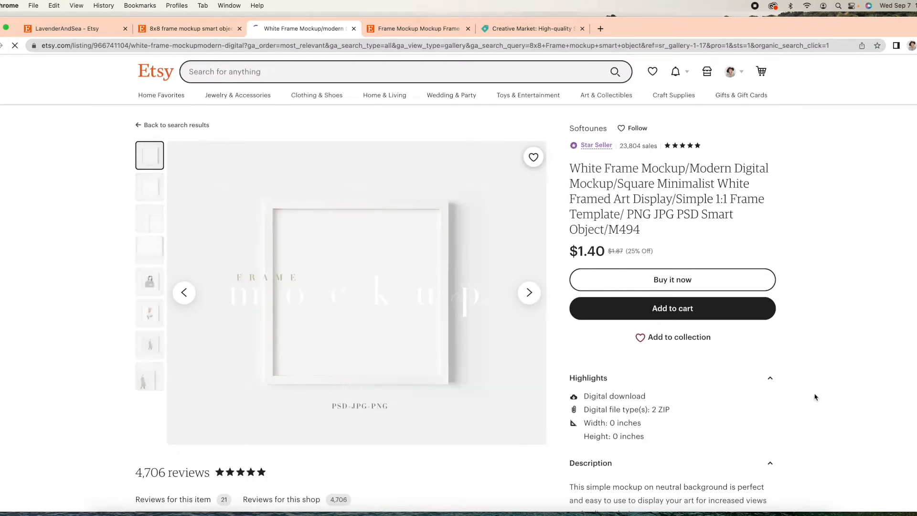
Review the square white frame listing's title, highlights and description for its file formats and smart object support.
scroll(815, 397, down, 2)
scroll(816, 397, down, 2)
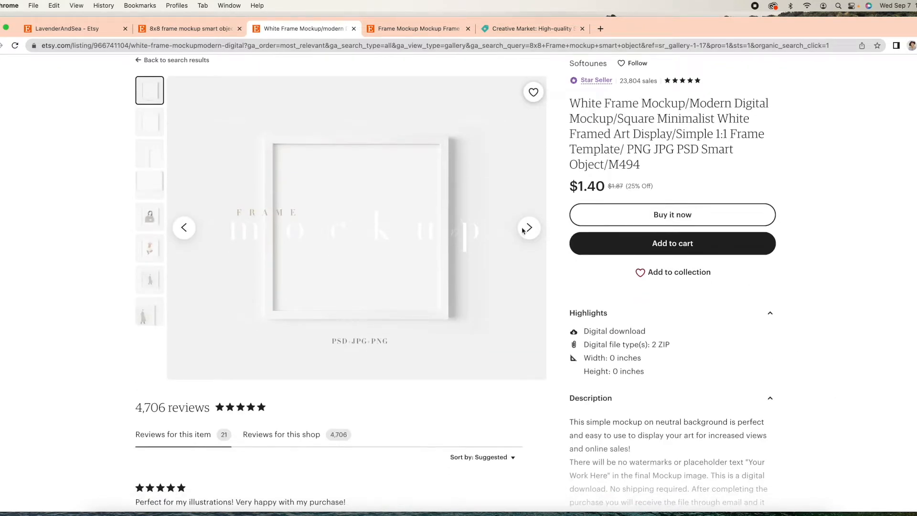
scroll(680, 392, down, 3)
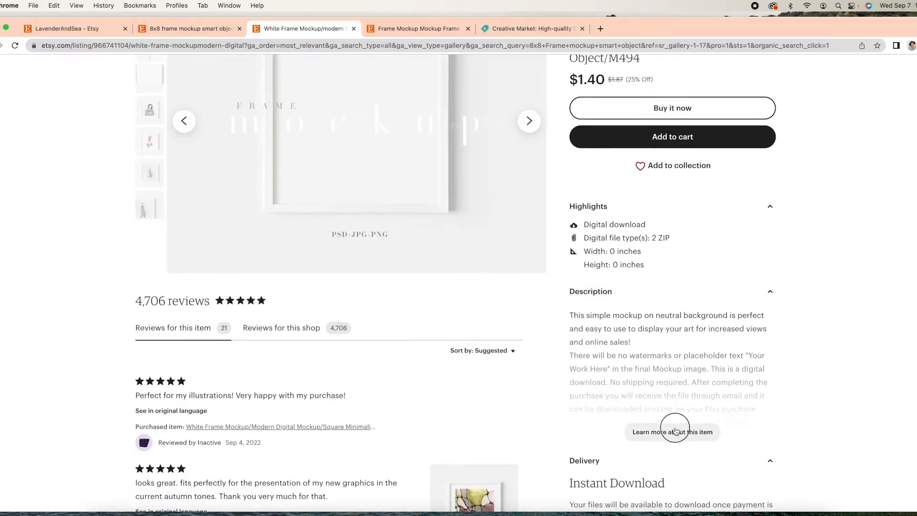
scroll(677, 431, down, 4)
scroll(681, 196, up, 8)
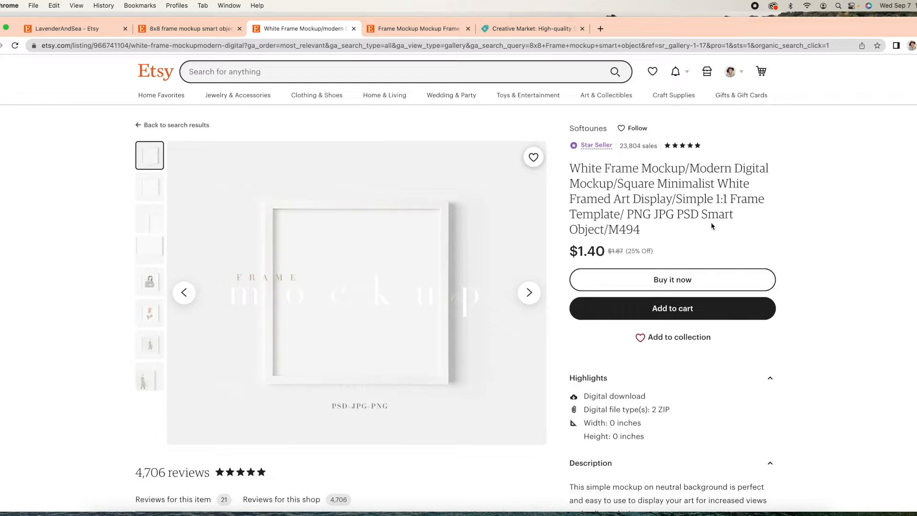
scroll(596, 235, down, 2)
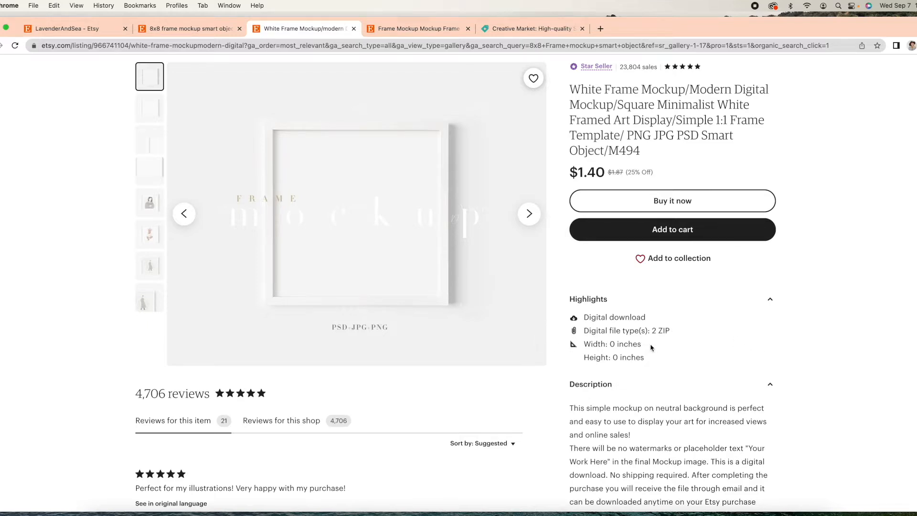
Return to the Etsy search results and look through the rest of the first page for square frame mockups.
click(191, 29)
scroll(508, 307, down, 4)
scroll(507, 306, down, 7)
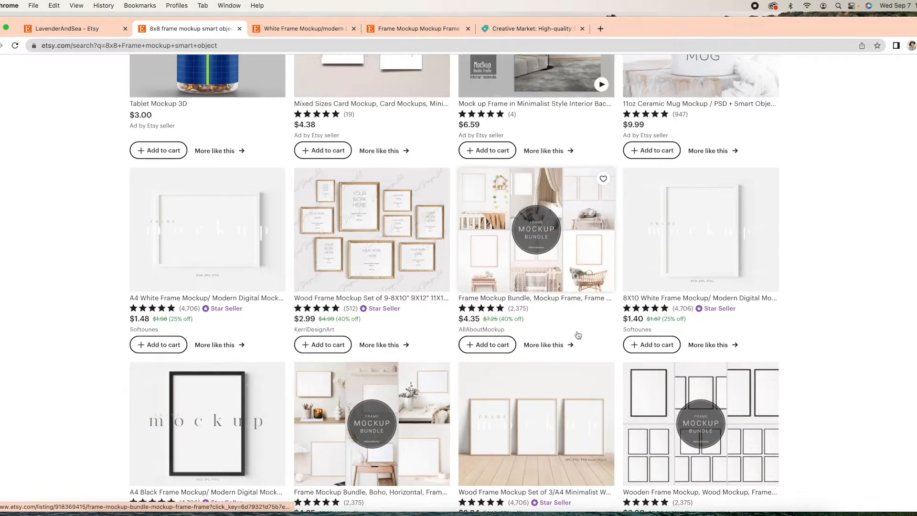
scroll(848, 293, down, 3)
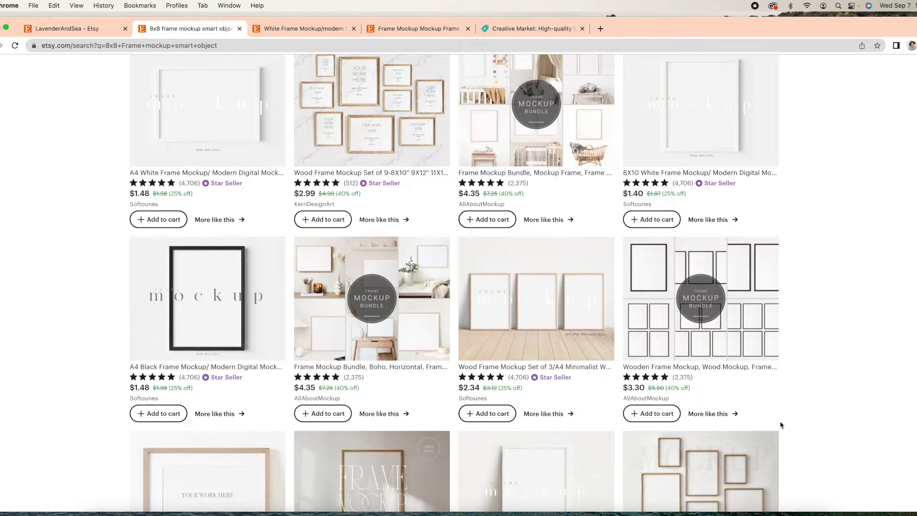
scroll(775, 417, down, 9)
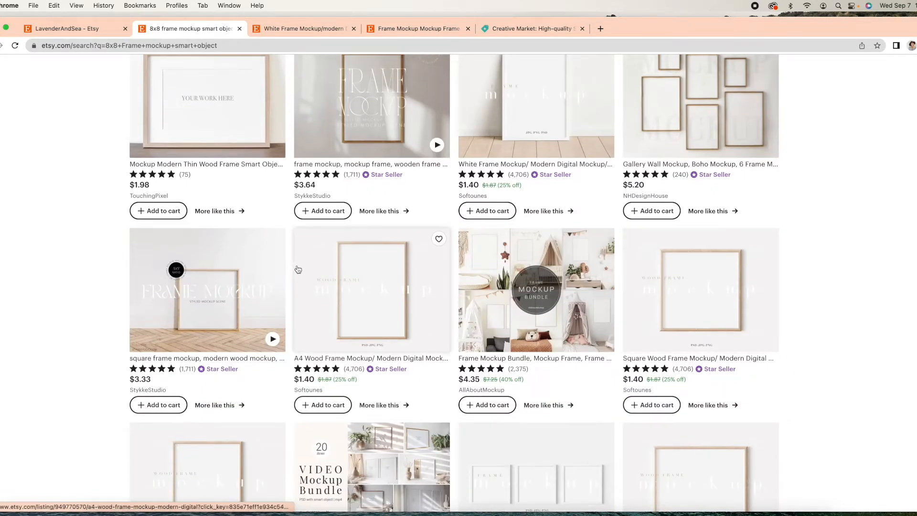
scroll(333, 279, down, 2)
scroll(333, 279, down, 6)
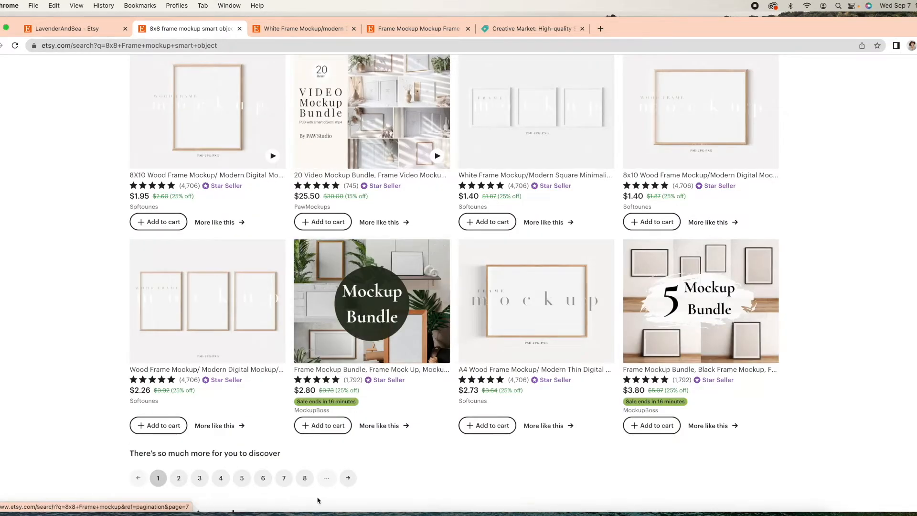
Open the second page of search results and browse its frame mockup listings for square smart object options.
click(347, 478)
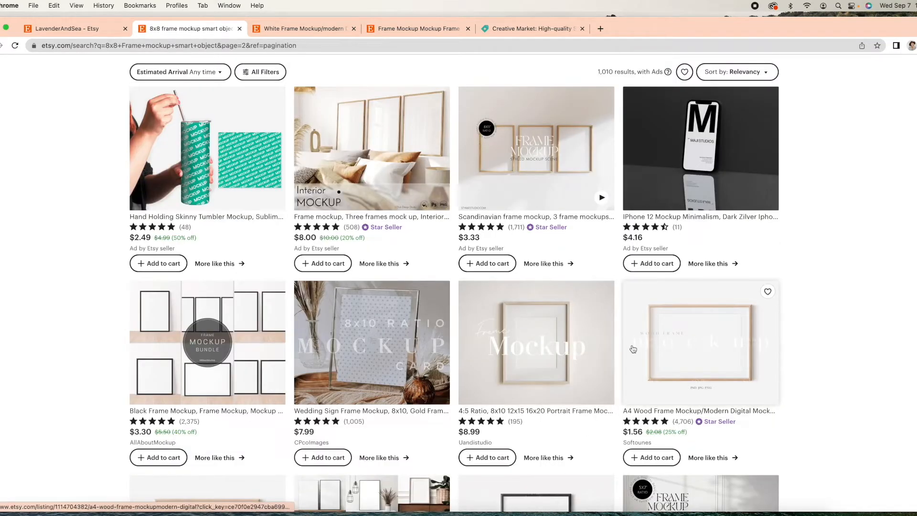
scroll(335, 215, down, 3)
scroll(321, 202, down, 1)
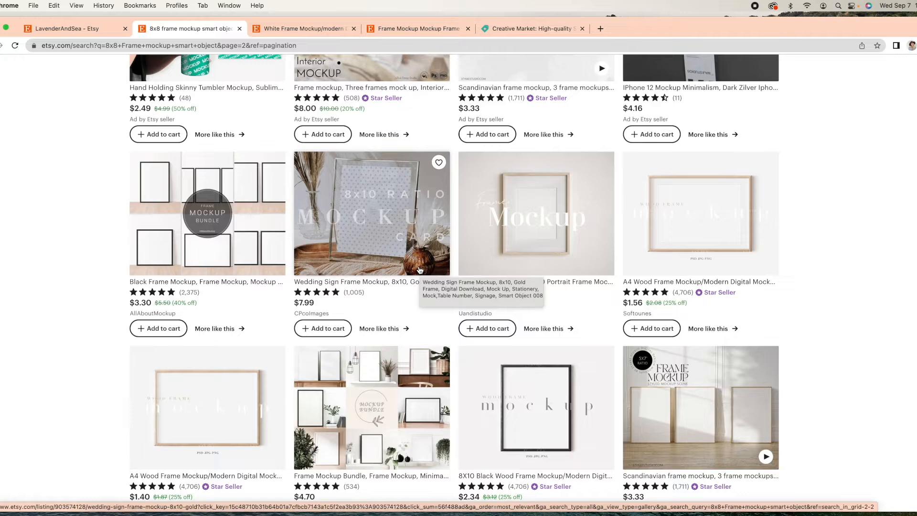
scroll(420, 270, down, 1)
scroll(420, 270, down, 5)
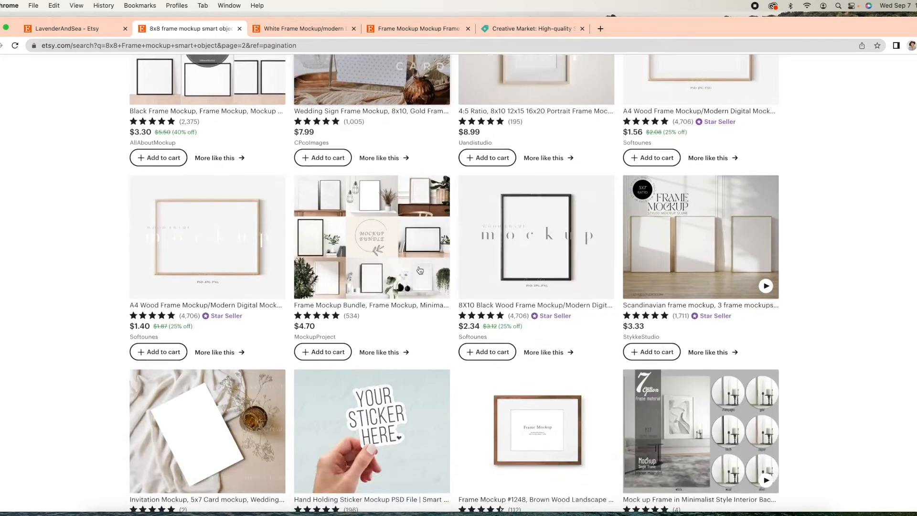
scroll(420, 271, up, 4)
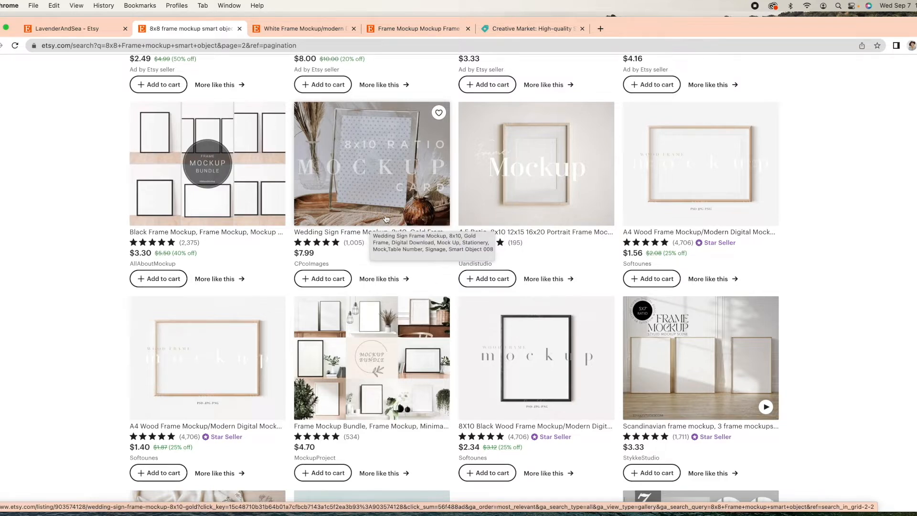
scroll(583, 242, down, 4)
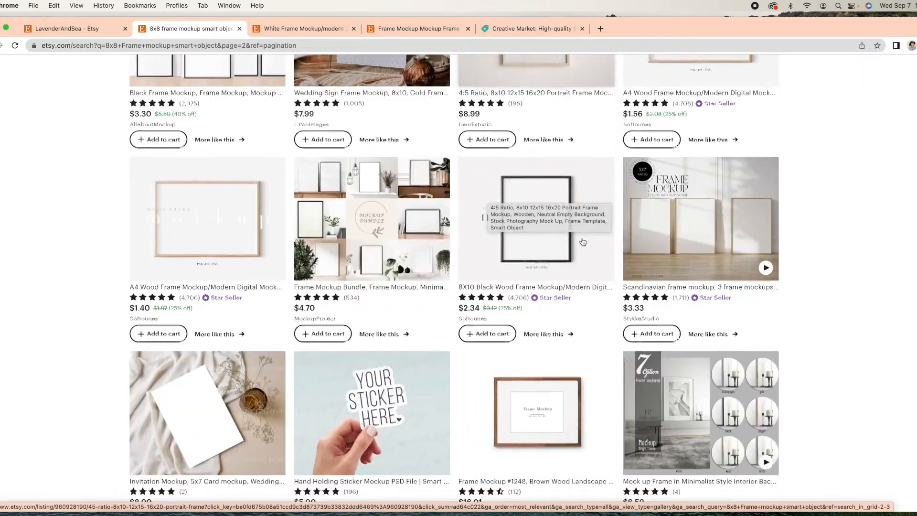
scroll(583, 242, down, 10)
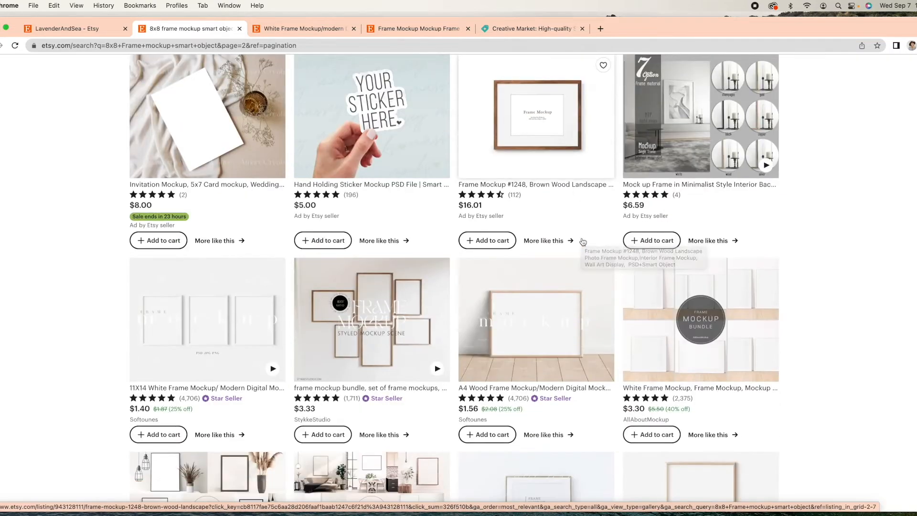
scroll(584, 242, down, 6)
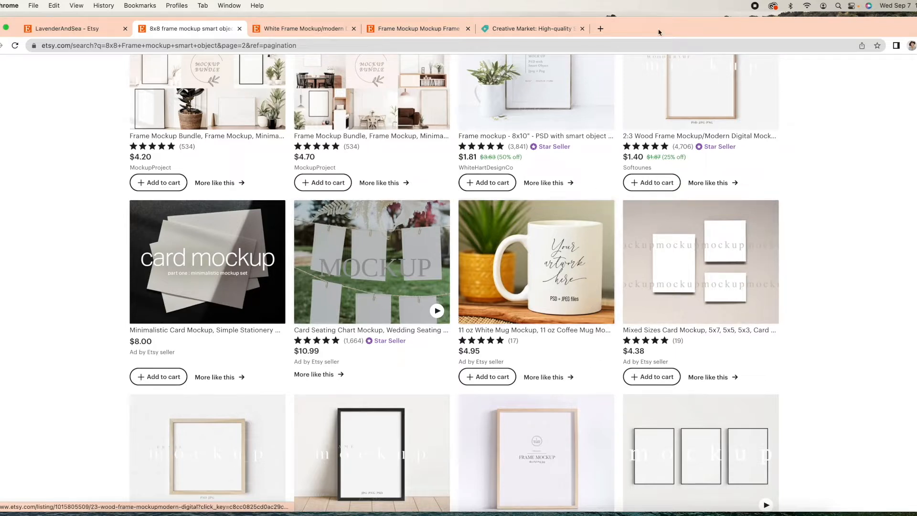
scroll(557, 287, down, 2)
scroll(557, 288, up, 2)
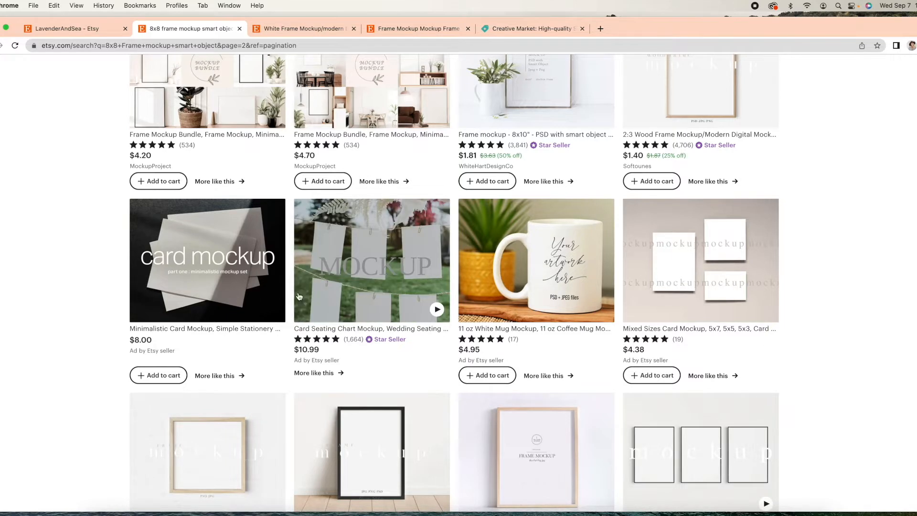
scroll(531, 350, down, 10)
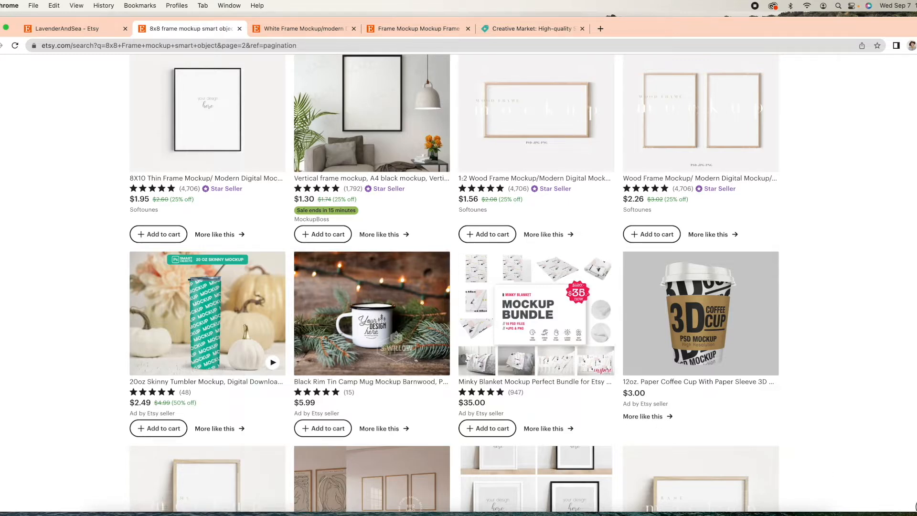
Open Square Envelope Mockup copy.psd from the desktop in Photoshop and enlarge the Photoshop window.
drag(916, 511, 887, 507)
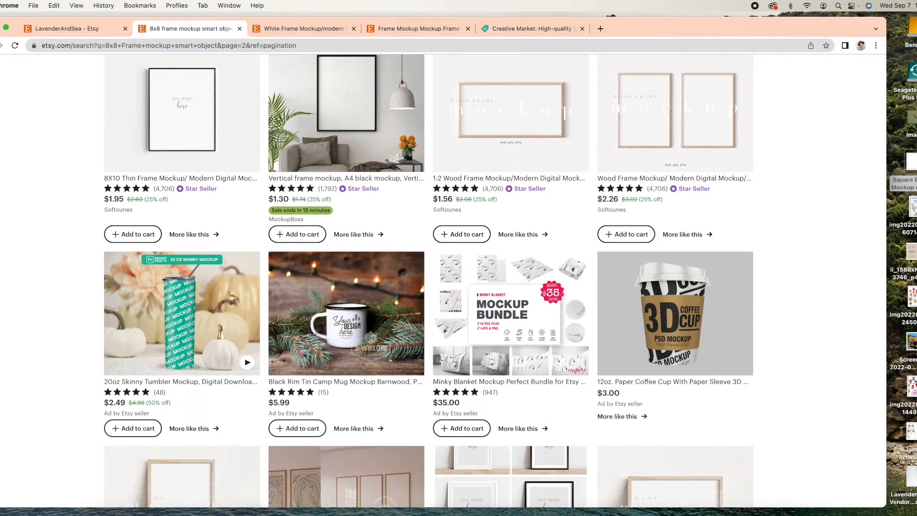
double_click(911, 162)
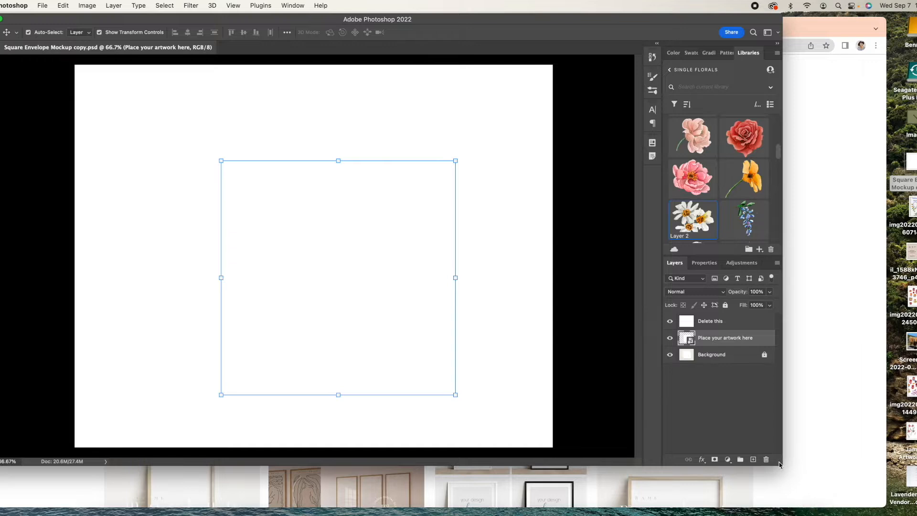
drag(781, 465, 870, 505)
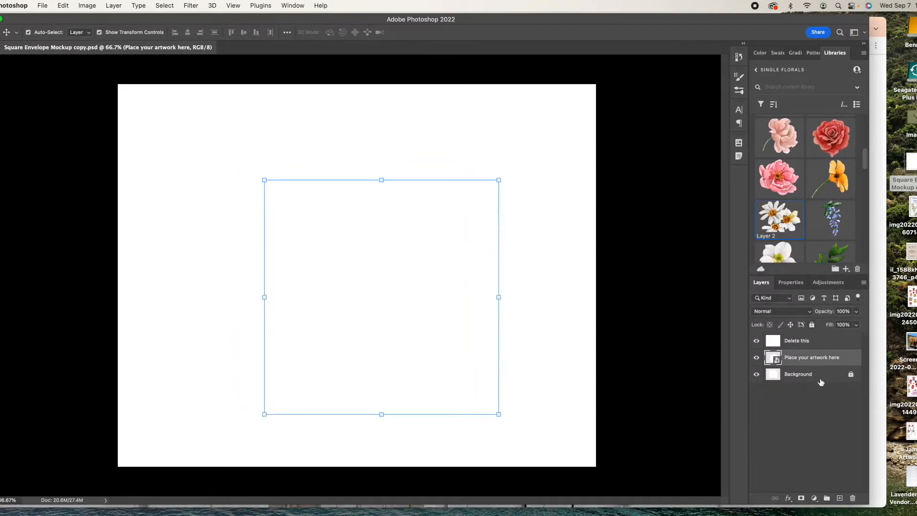
Toggle the visibility of the "Delete this" layer to examine what it covers in the envelope mockup.
click(756, 341)
click(757, 341)
click(756, 341)
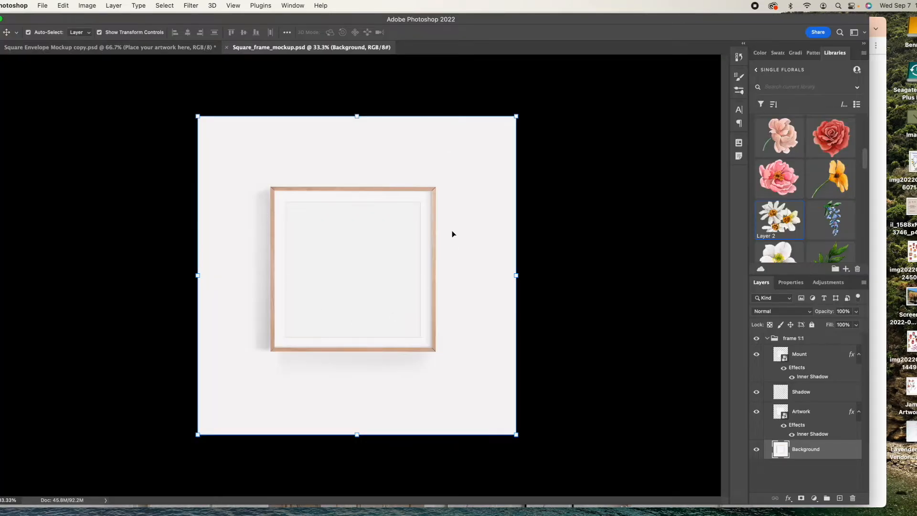
Examine the layers of Square_frame_mockup.psd by toggling the Shadow and Mount layers and selecting the frame group and Background.
click(832, 339)
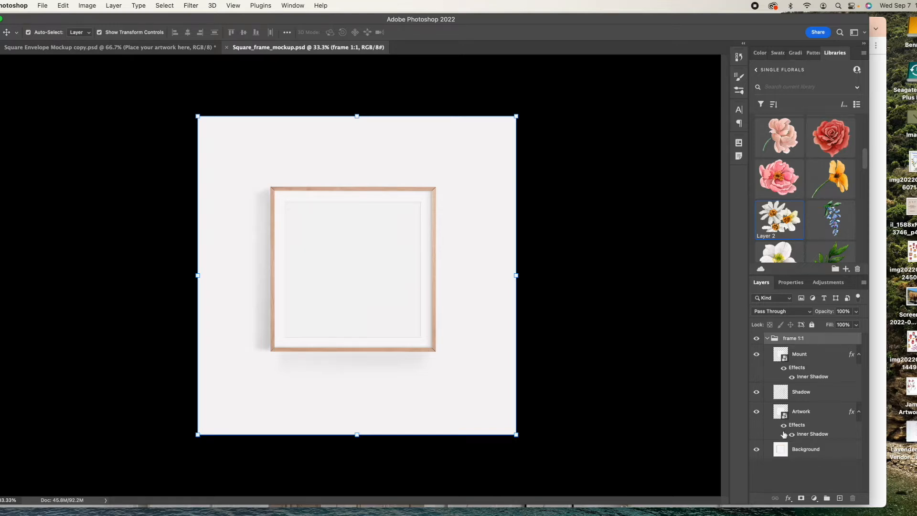
click(756, 392)
click(756, 354)
click(757, 354)
click(816, 460)
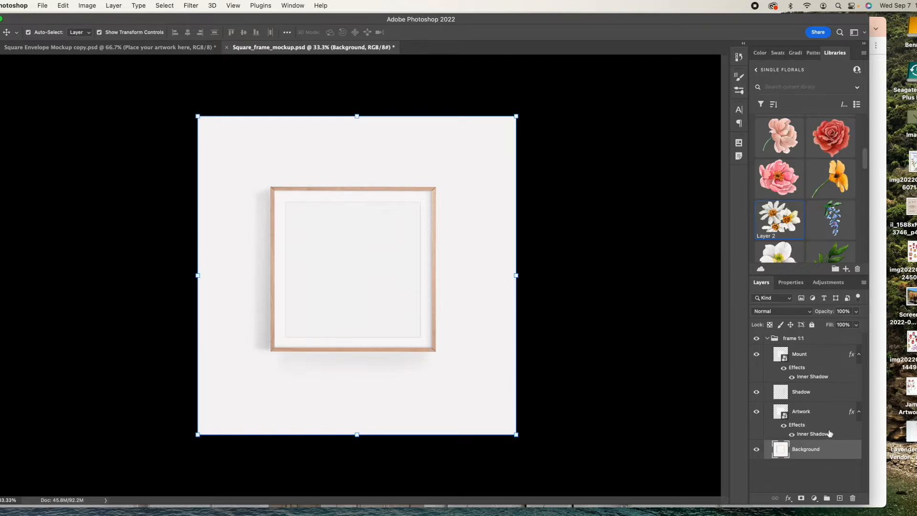
Open the Artwork layer's smart object contents and uncover the strawberry art print PDF on the desktop.
click(831, 416)
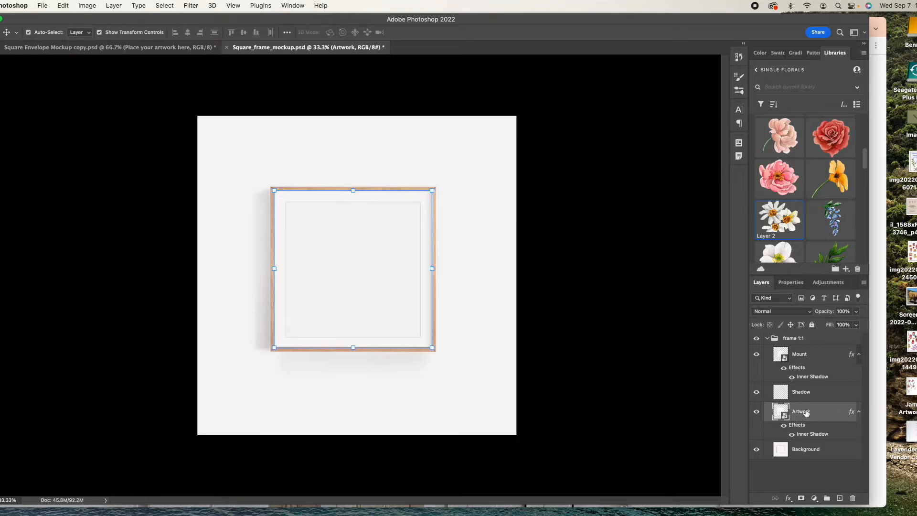
double_click(781, 413)
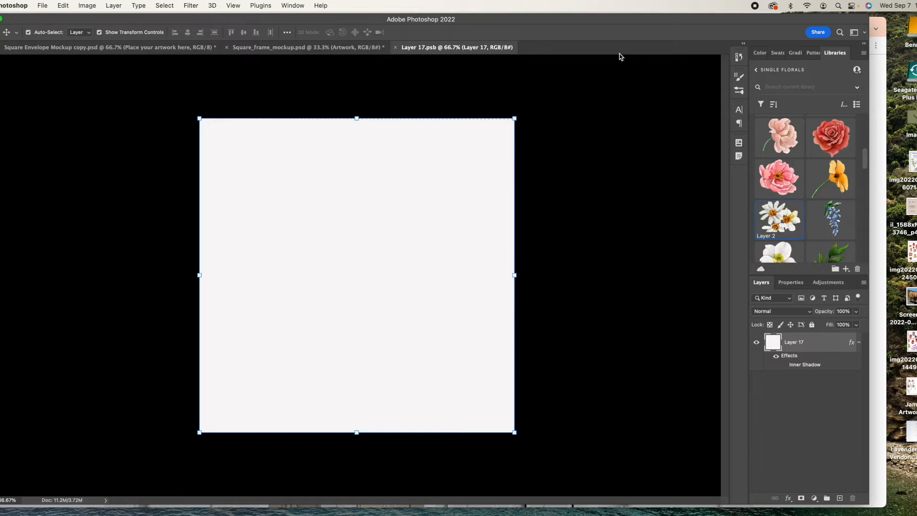
click(877, 22)
click(0, 28)
drag(835, 22, 748, 31)
click(864, 74)
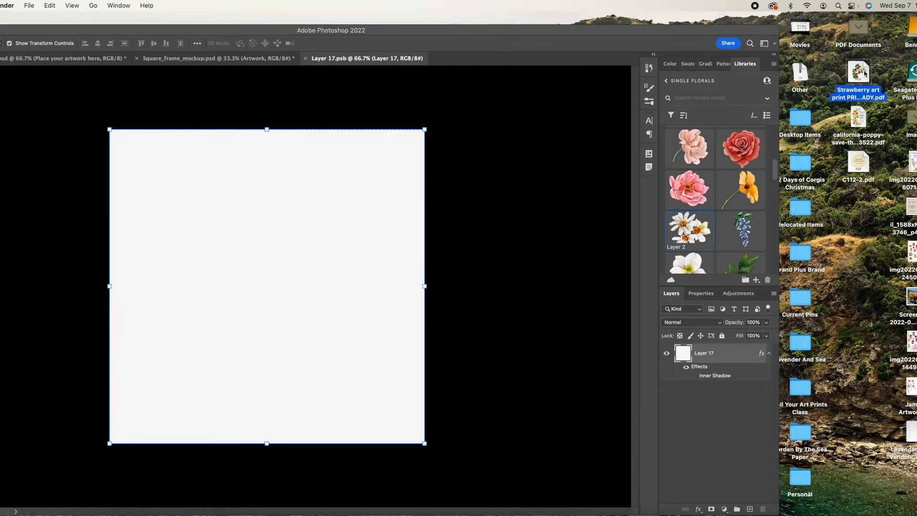
Place the Strawberry art print PRINT READY PDF into the smart object, cropped to the Trim Box, and commit it.
drag(459, 31, 521, 31)
drag(862, 70, 321, 243)
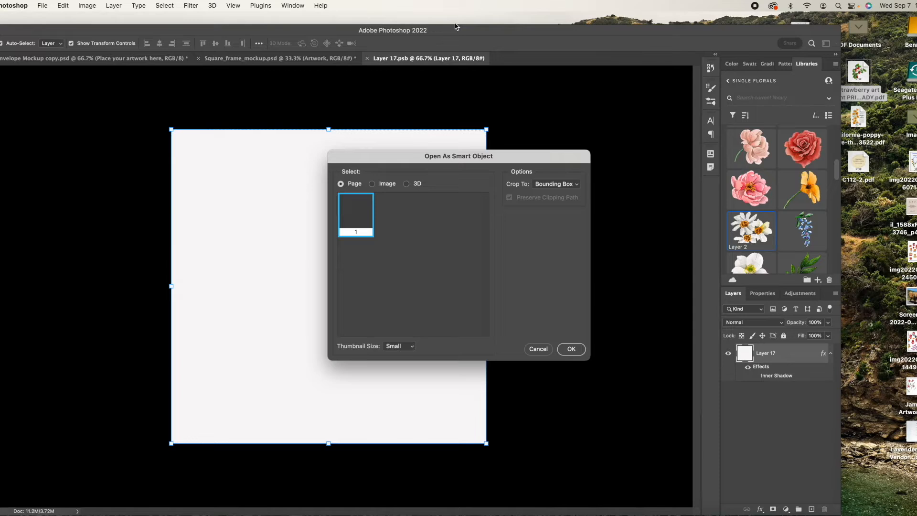
click(572, 187)
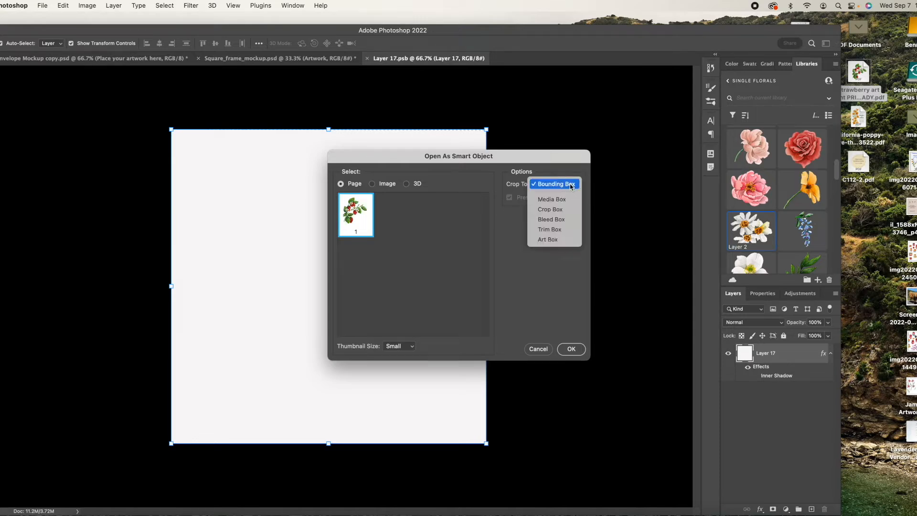
click(562, 230)
click(571, 349)
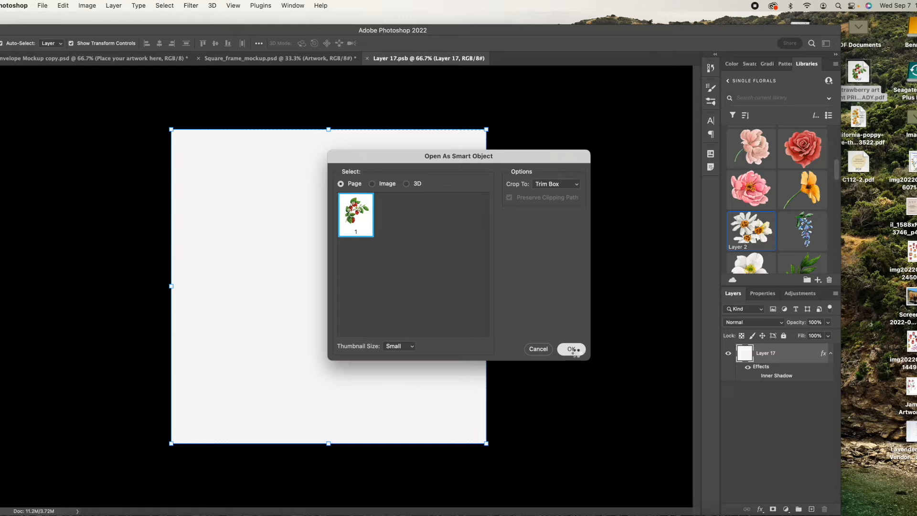
drag(562, 37, 588, 26)
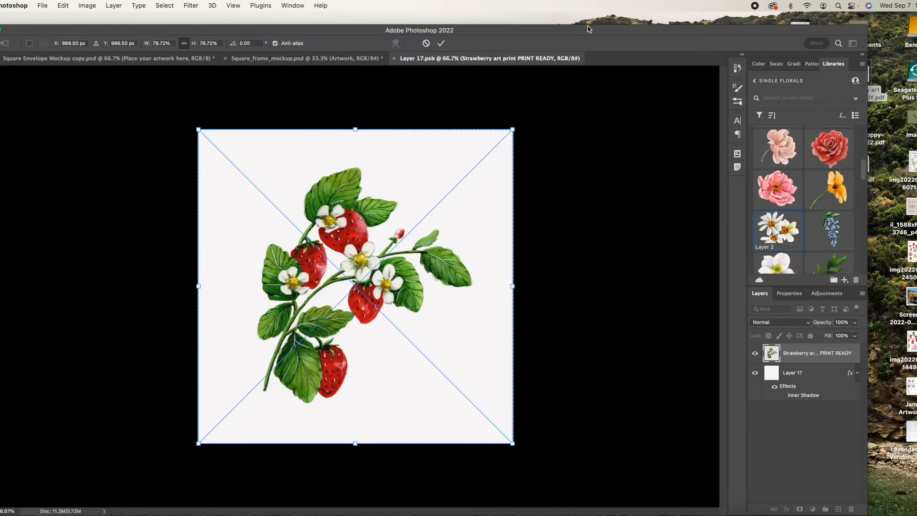
drag(682, 30, 680, 13)
drag(867, 513, 916, 513)
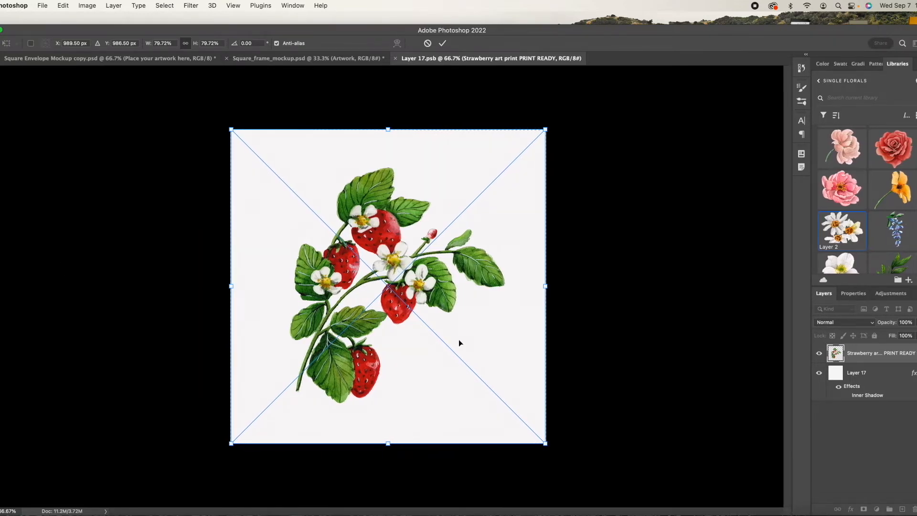
key(Return)
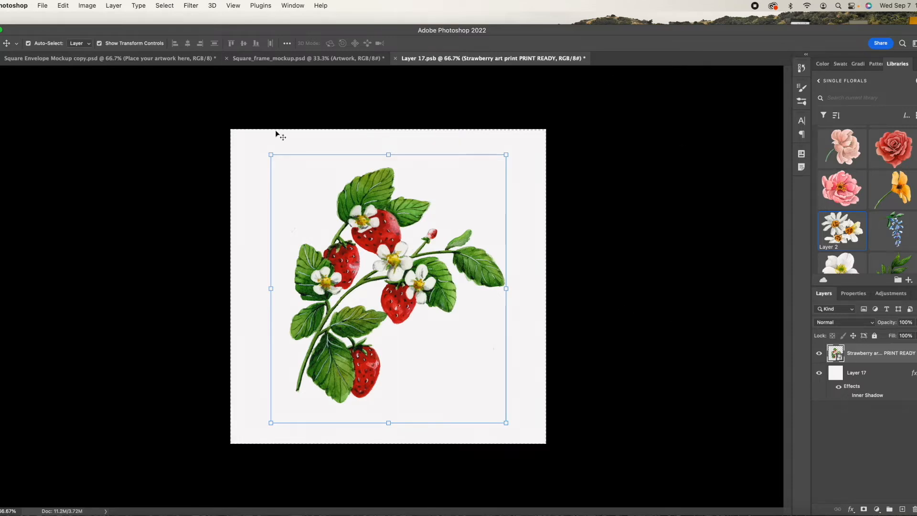
Select the base Layer 17, reselect the placed strawberry layer, and save the smart object file.
click(867, 373)
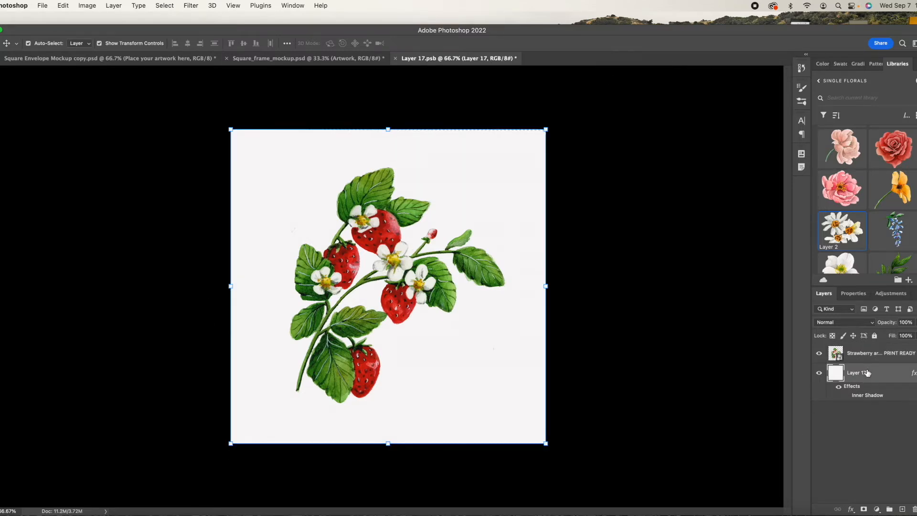
click(879, 353)
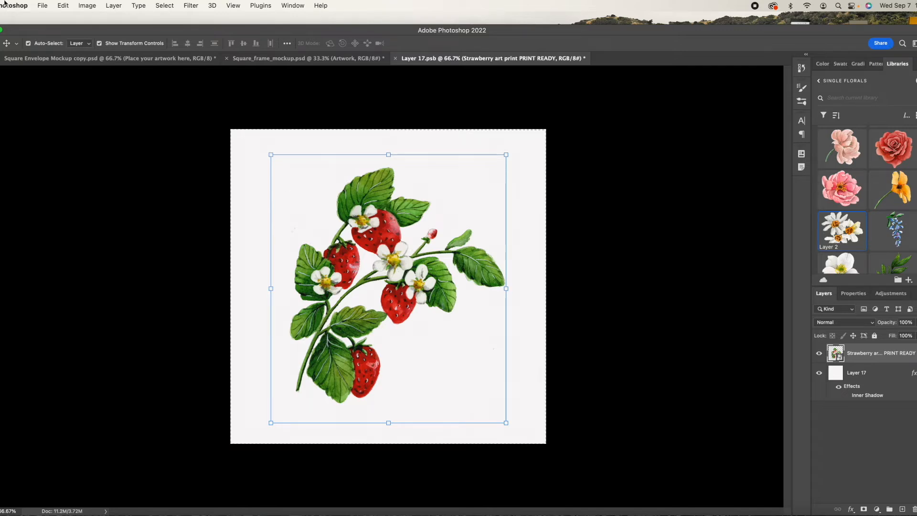
click(42, 5)
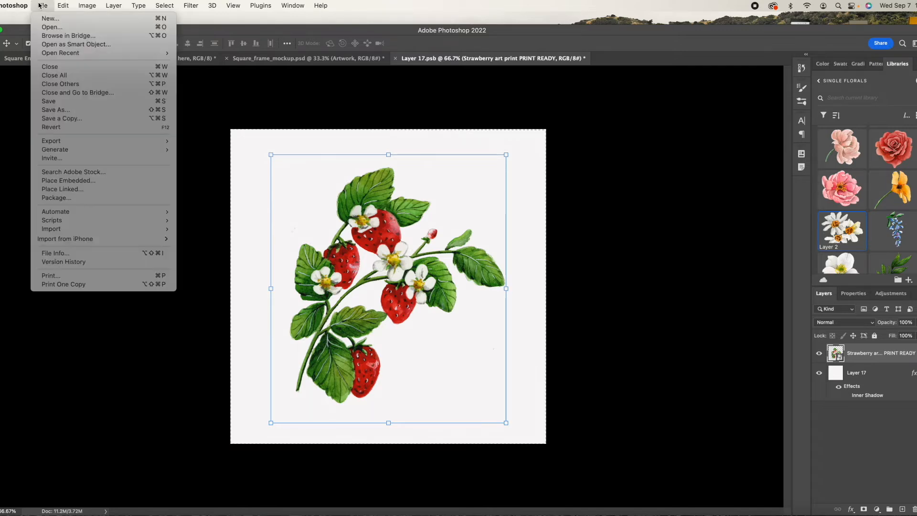
click(80, 98)
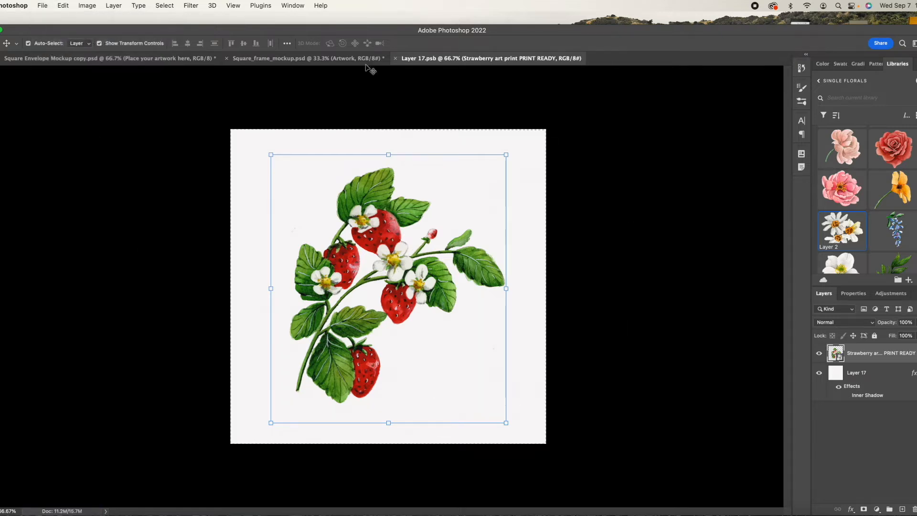
In Square_frame_mockup.psd, try the Artwork layer above the Mount layer, and move it back to directly beneath Mount.
click(339, 60)
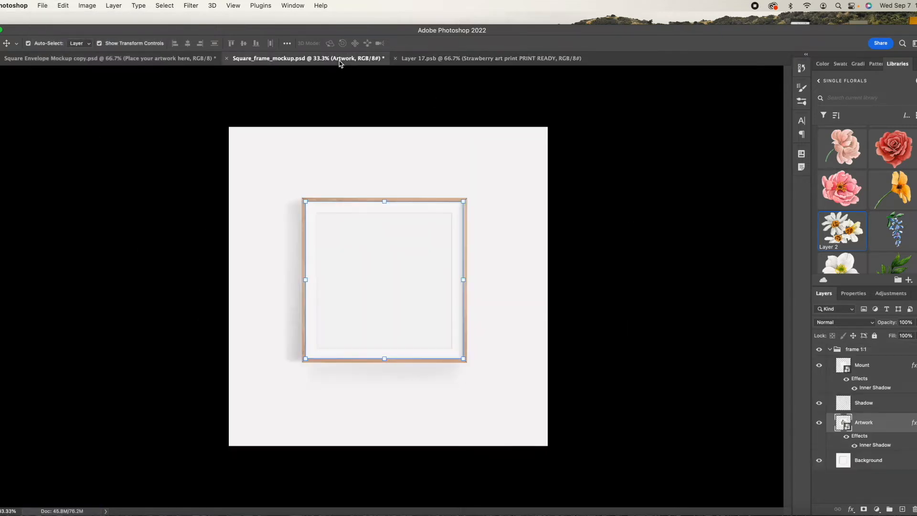
drag(876, 423, 865, 362)
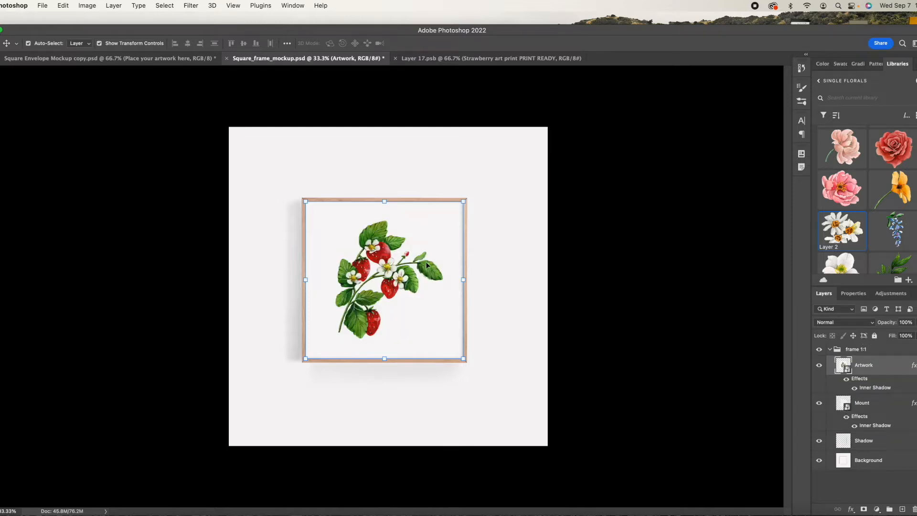
drag(894, 364, 895, 432)
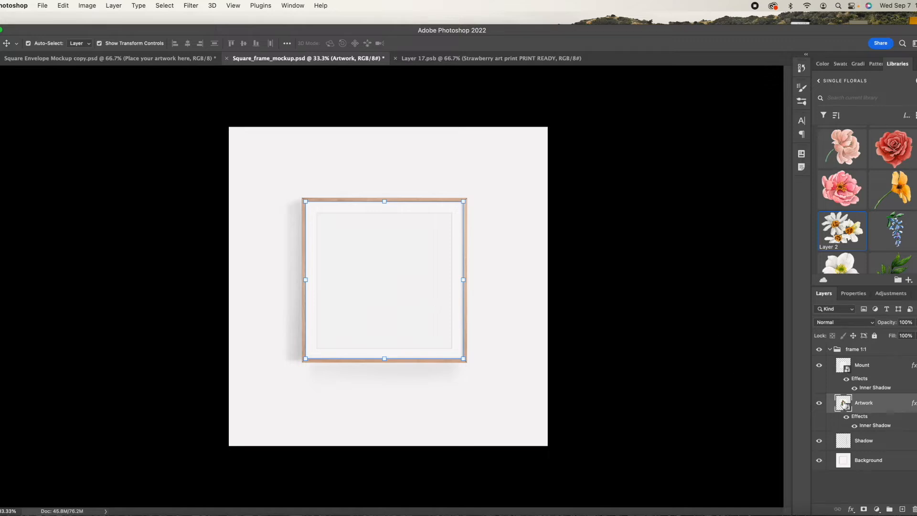
Move the Artwork layer above the Mount layer in the frame 1:1 group, and deselect all layers.
drag(880, 407, 877, 365)
click(696, 438)
click(868, 364)
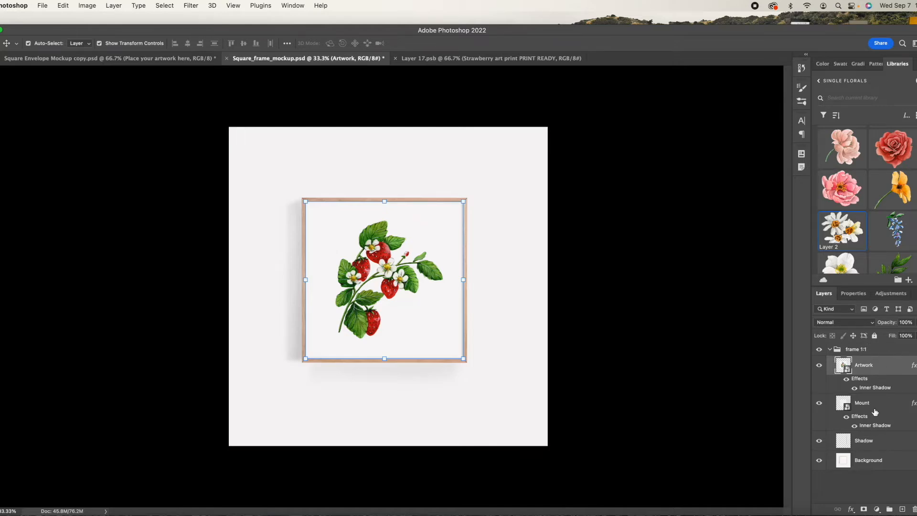
click(586, 402)
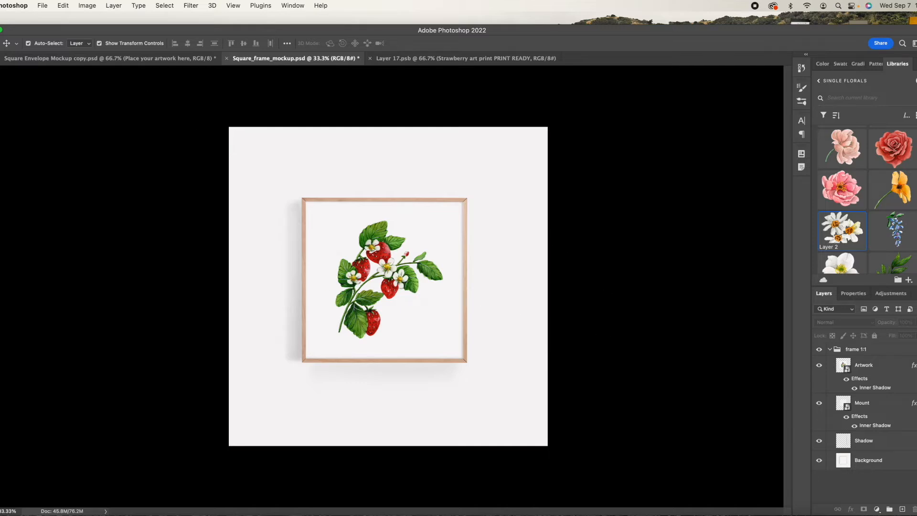
Create a new 2000 x 2000 pixel document at 300 pixels/inch in RGB color.
click(42, 5)
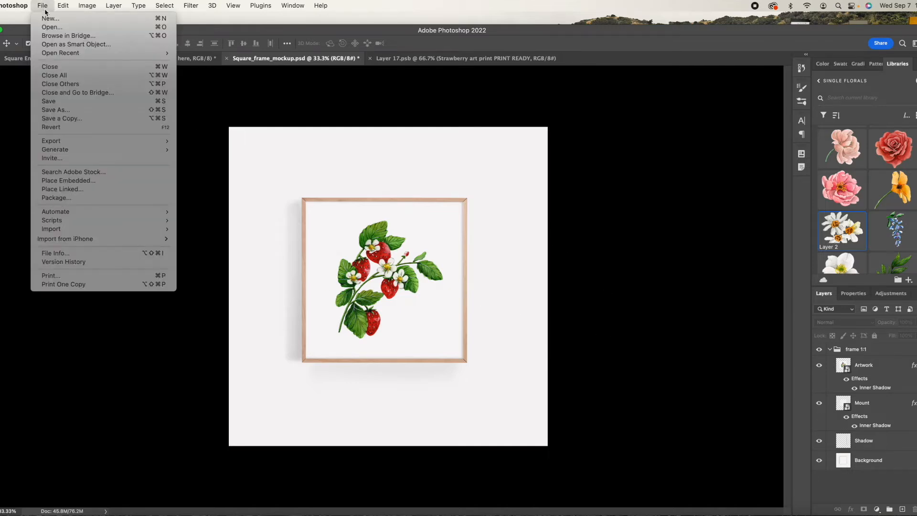
click(47, 17)
click(785, 128)
text(200)
click(785, 156)
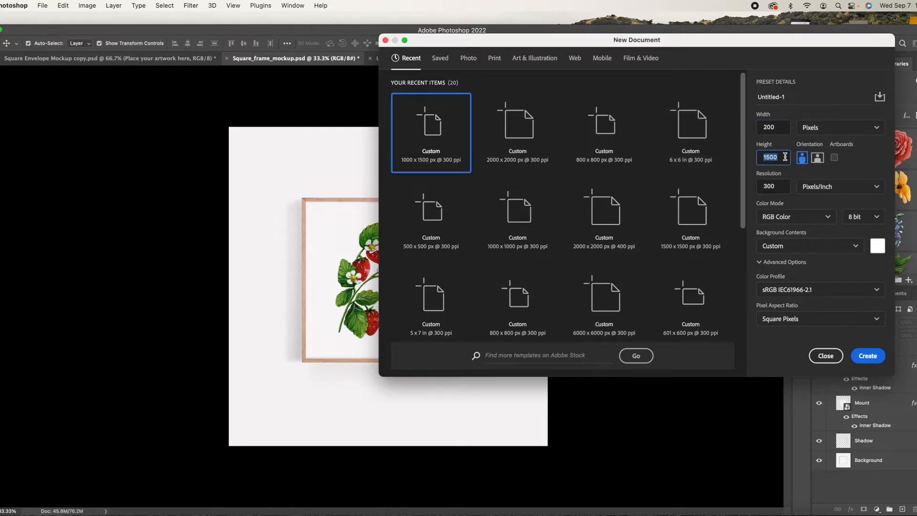
click(778, 125)
text(2000)
click(784, 156)
text(2000)
click(868, 356)
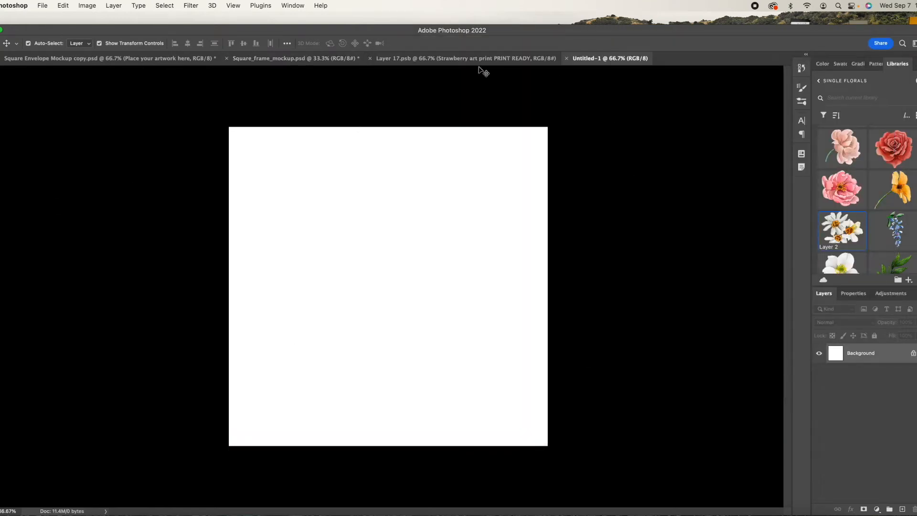
Copy the frame 1:1 group with all its layers from Square_frame_mockup.psd into the new Untitled-1 document.
click(427, 59)
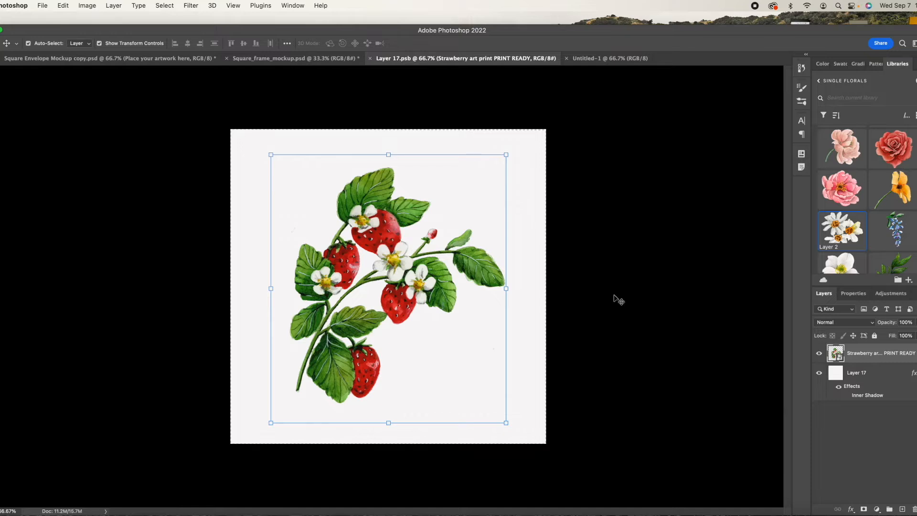
click(287, 58)
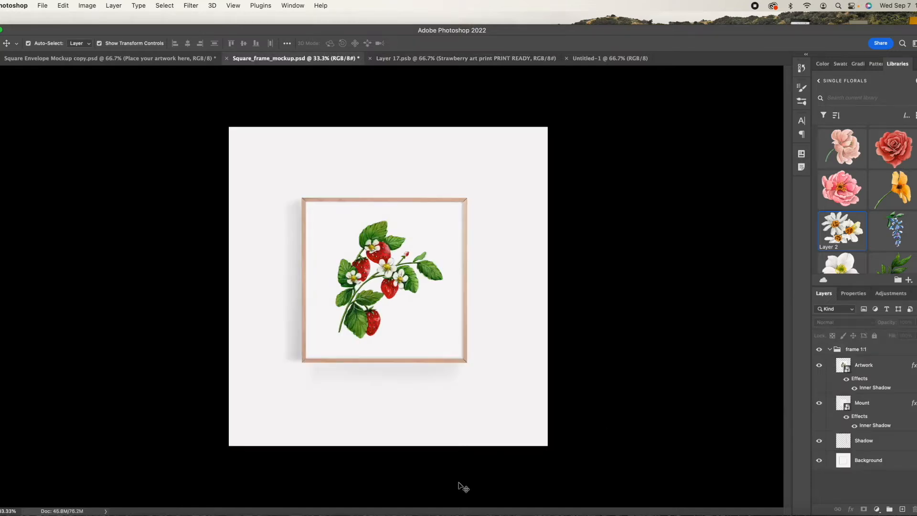
click(867, 351)
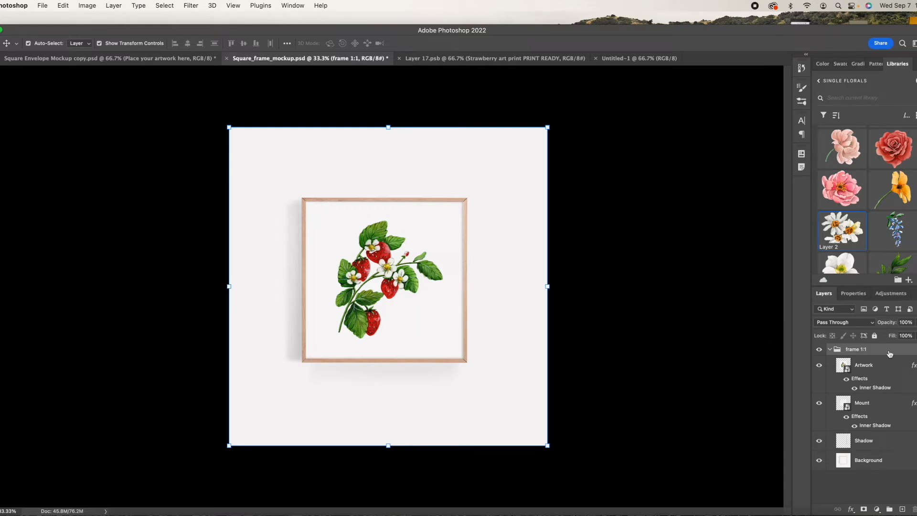
shift+click(879, 461)
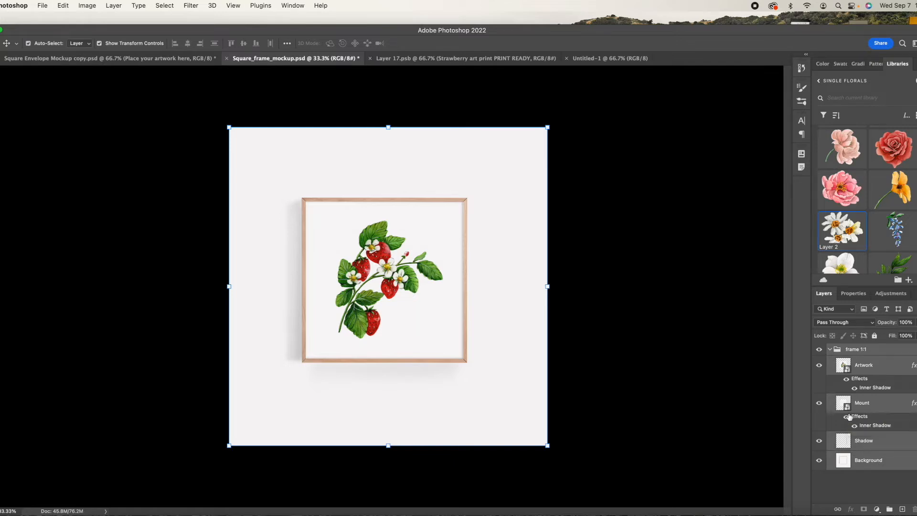
click(454, 58)
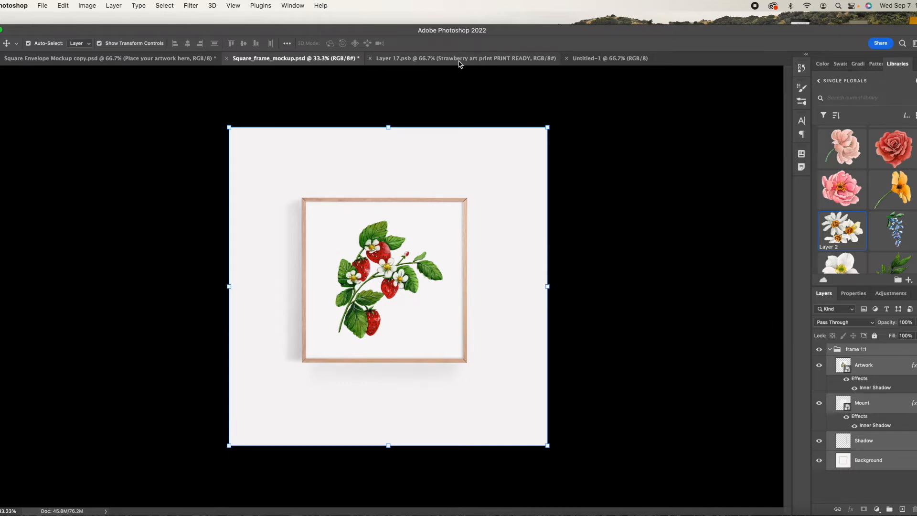
click(617, 58)
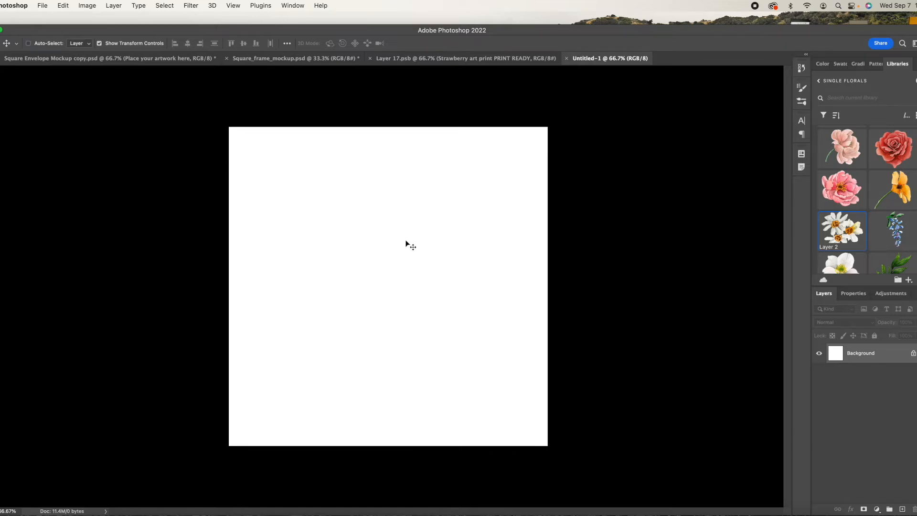
key(ctrl+v)
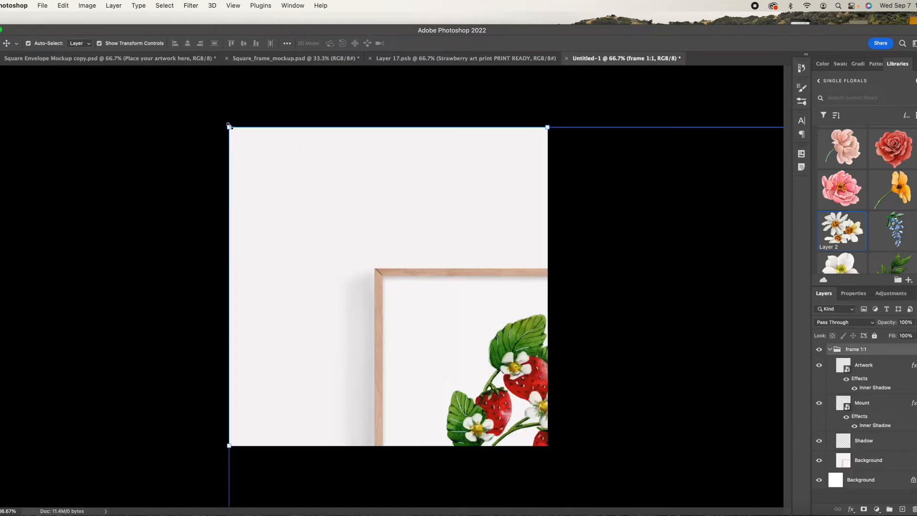
Scale down and position the frame 1:1 group so the whole mockup fills the square canvas, and commit the transform.
drag(229, 126, 411, 270)
drag(573, 420, 374, 230)
drag(192, 101, 361, 266)
drag(516, 395, 385, 254)
drag(536, 433, 551, 449)
key(Return)
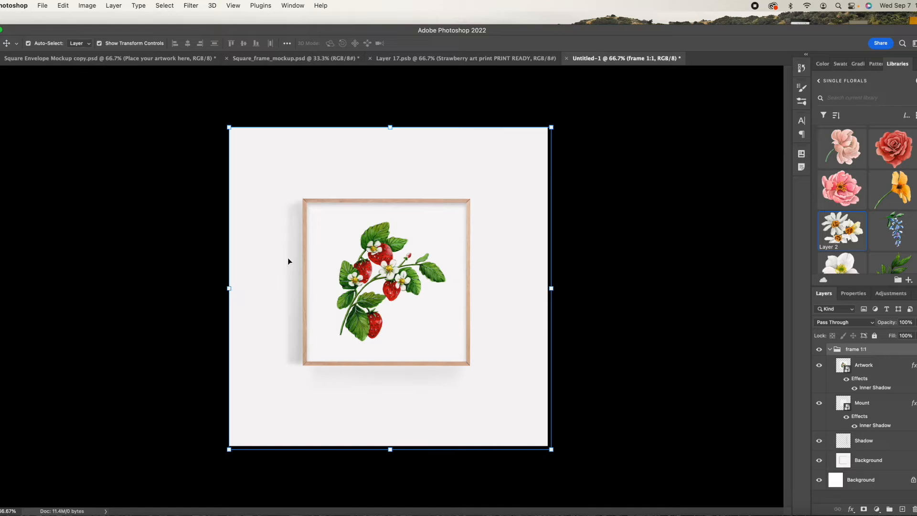
click(70, 205)
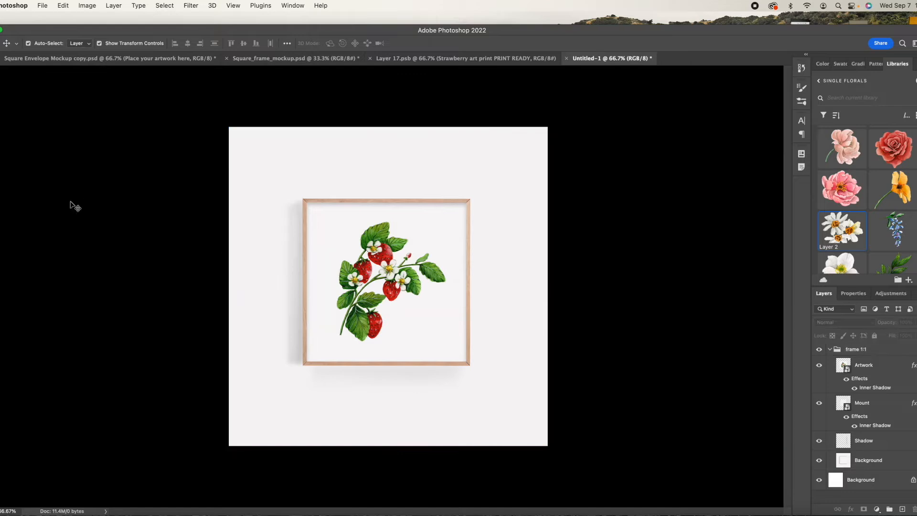
Export the document as a 2000 x 2000 px JPG at 100% scale, with the Desktop as the save location.
click(45, 5)
mouse_move(82, 139)
click(210, 148)
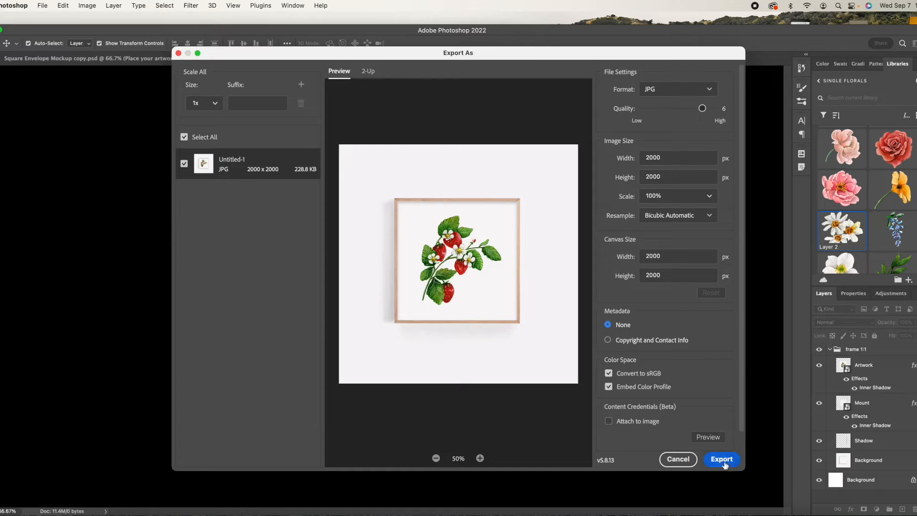
click(722, 461)
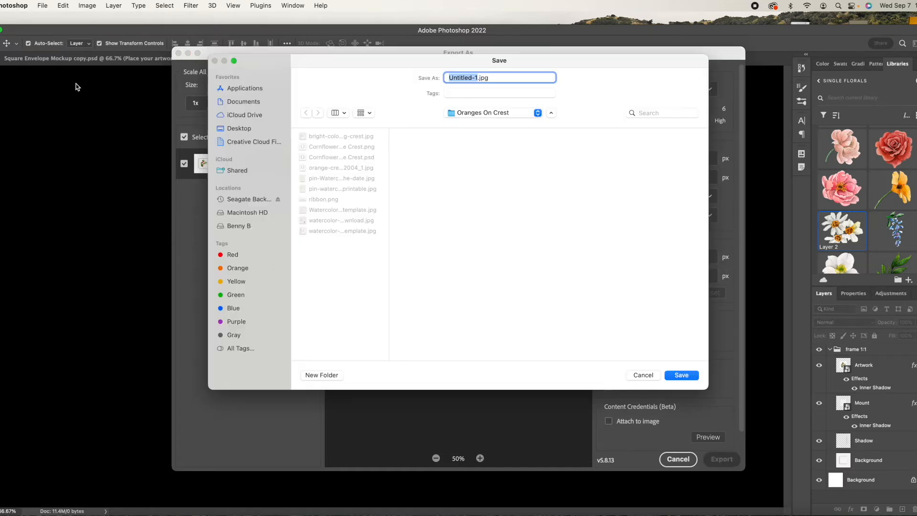
click(237, 127)
text(strawberry)
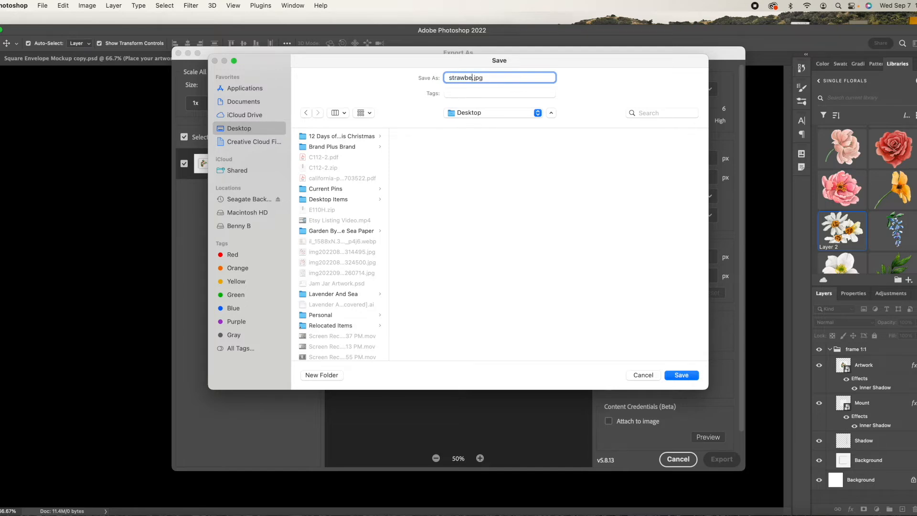
text( artwor)
key(BackSpace)
key(BackSpace)
key(BackSpace)
key(BackSpace)
key(BackSpace)
key(BackSpace)
key(BackSpace)
key(BackSpace)
key(BackSpace)
key(BackSpace)
key(BackSpace)
key(BackSpace)
key(BackSpace)
key(BackSpace)
key(BackSpace)
key(BackSpace)
key(BackSpace)
Name the exported file watercolor-strawberry-artwork-wall-decor and save it.
text(watercolor-s)
text(trawberry)
text(-artwork-)
text(wall-decor)
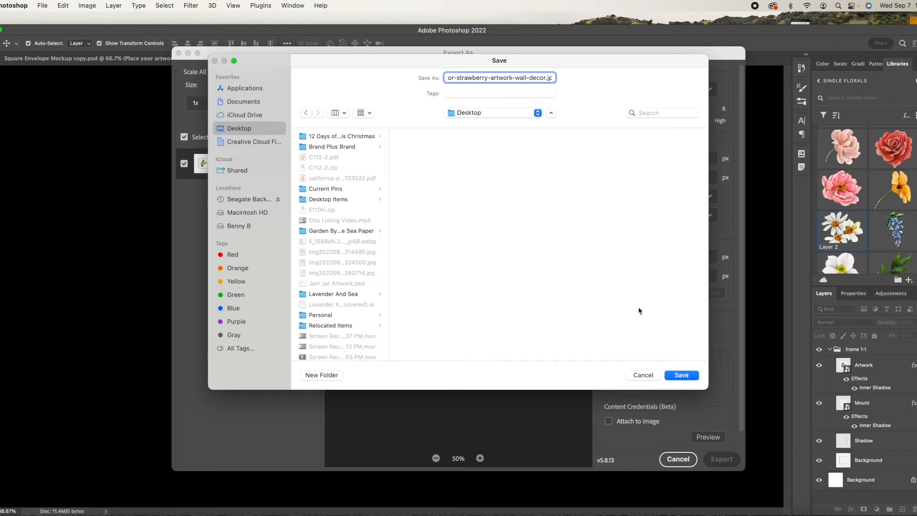
click(682, 375)
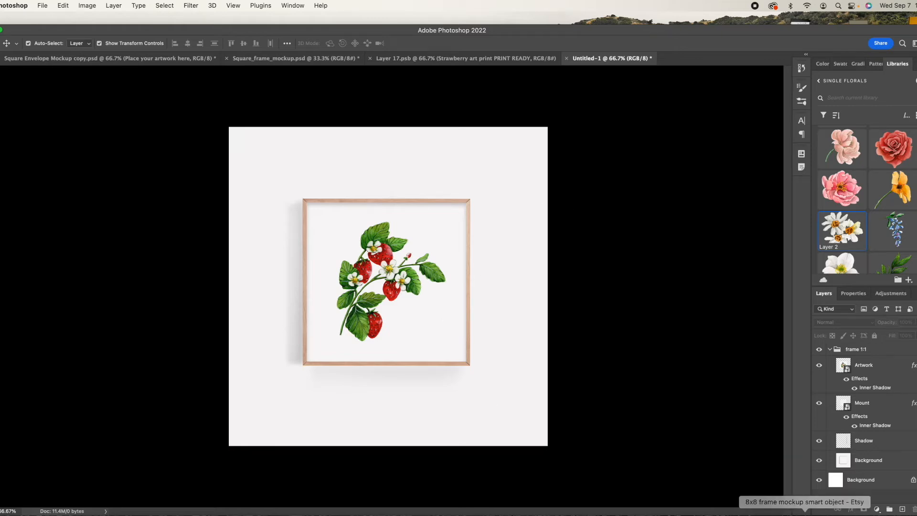
Switch to Chrome and browse the framed art print listings in the LavenderAndSea Etsy shop.
click(805, 511)
click(82, 30)
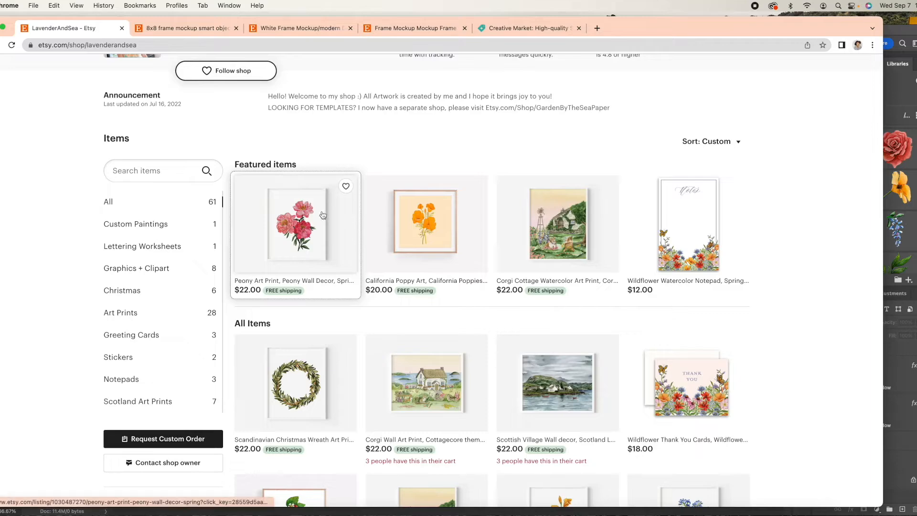
scroll(539, 241, down, 2)
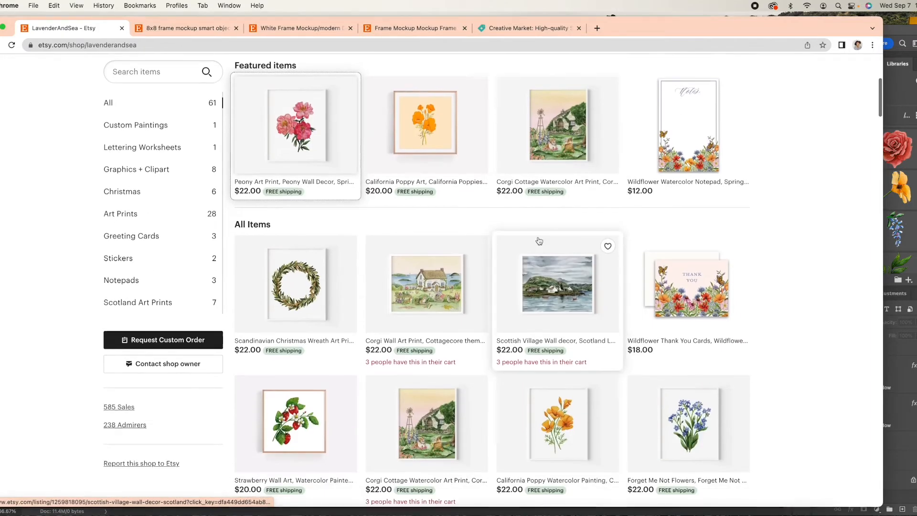
scroll(539, 241, down, 8)
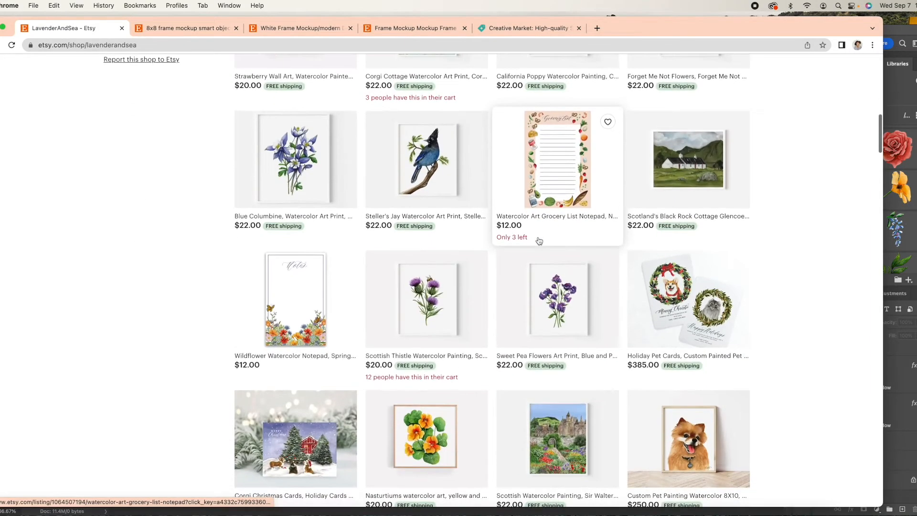
scroll(539, 241, down, 7)
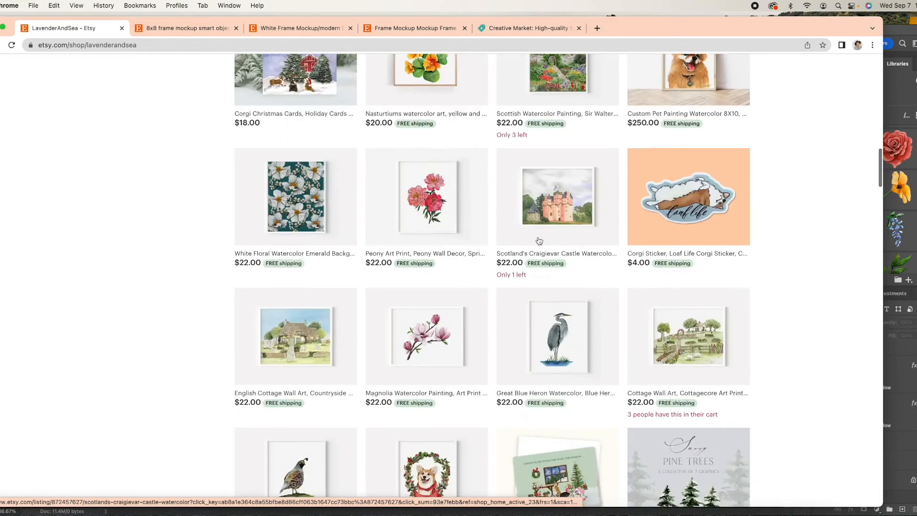
scroll(539, 241, up, 20)
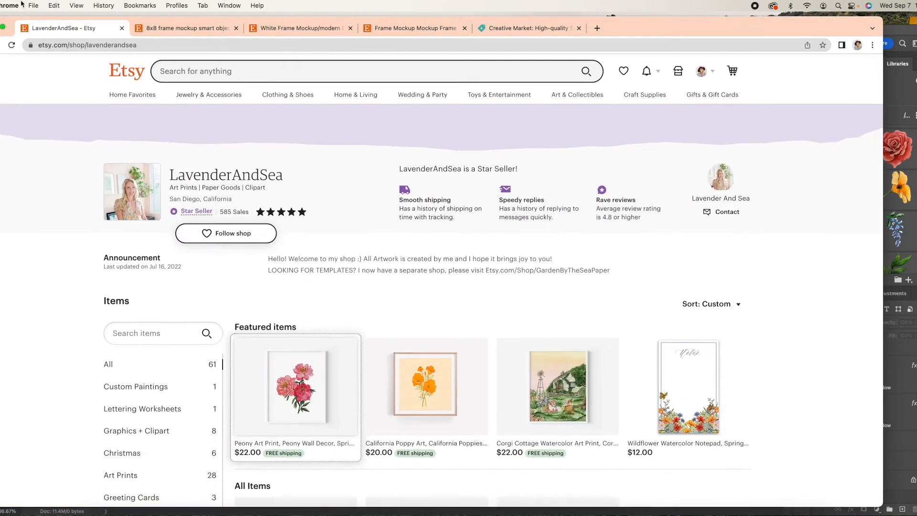
Look at the Creative Market home page, and leave the browser for Photoshop.
click(515, 28)
click(421, 30)
click(534, 30)
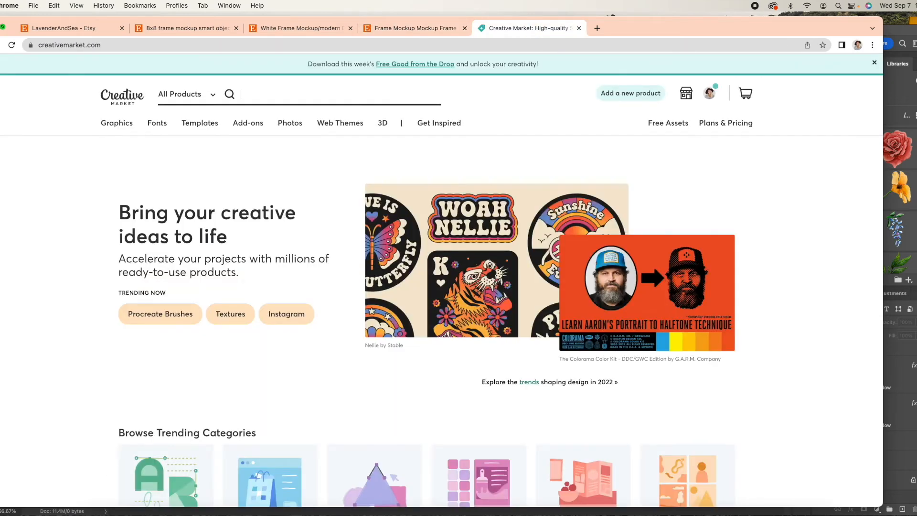
click(0, 27)
Add a new empty layer above Layer 0 in Spring 2020 Free Mini Collection-2.jpg.
click(634, 295)
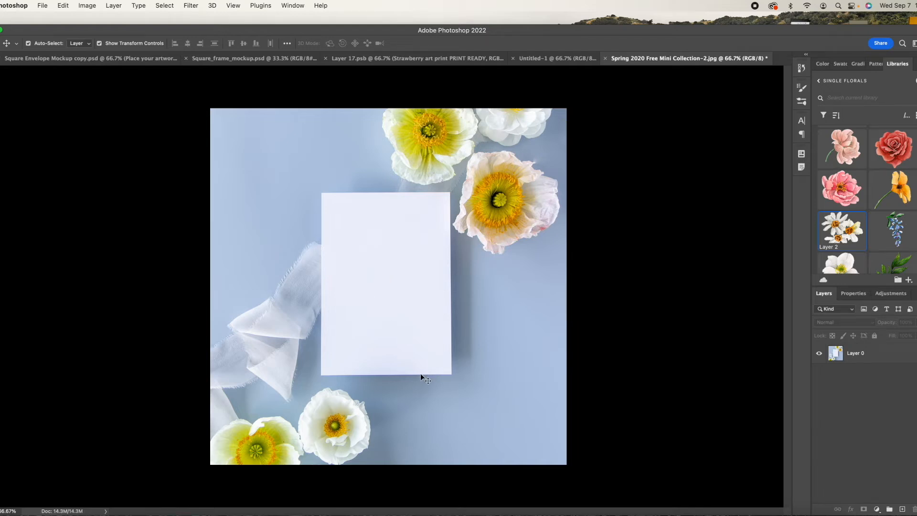
click(889, 356)
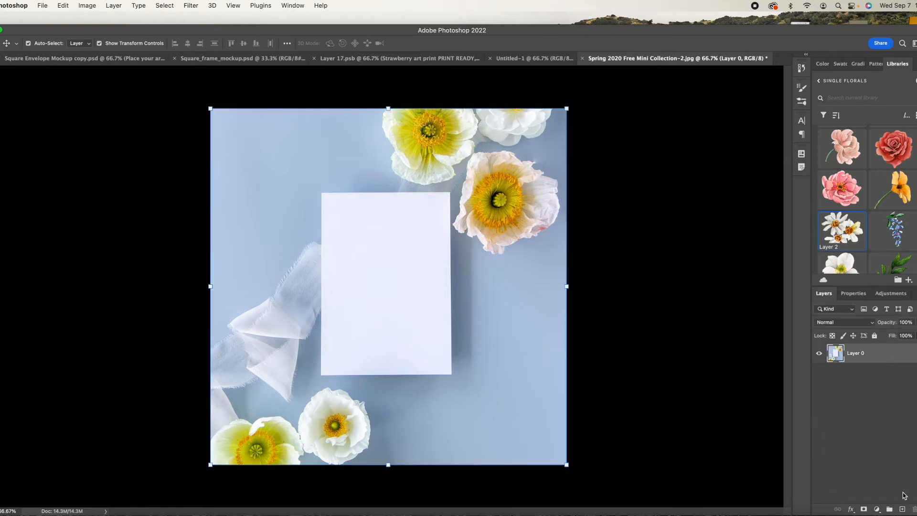
click(903, 509)
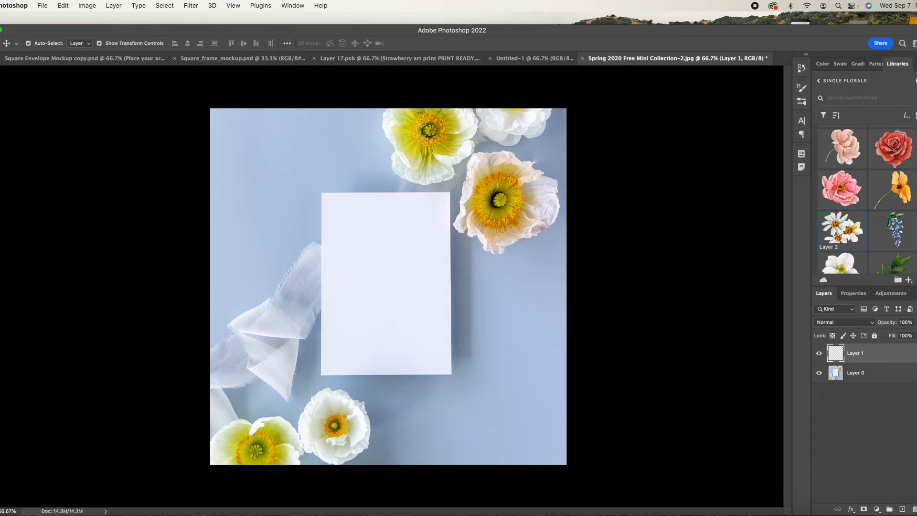
Draw a rectangle shape about 802 x 1118 px over the blank white card with the Rectangle tool.
click(0, 294)
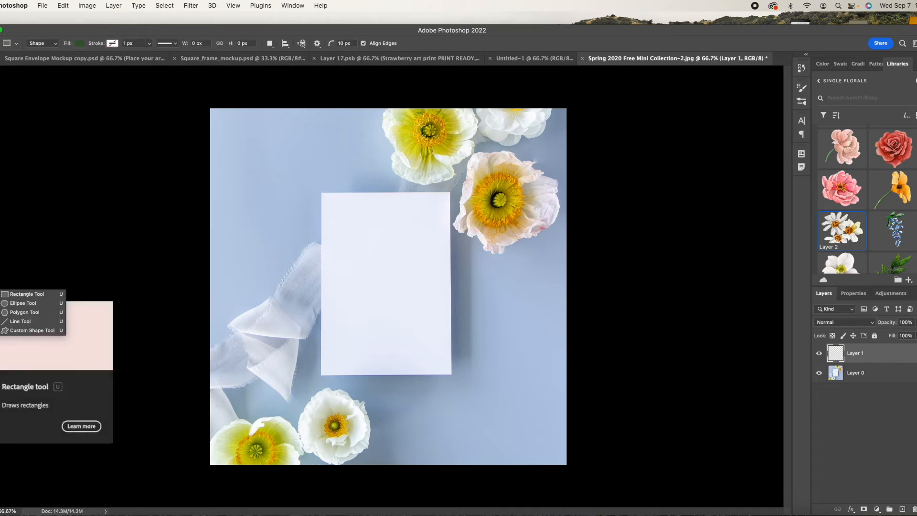
click(18, 294)
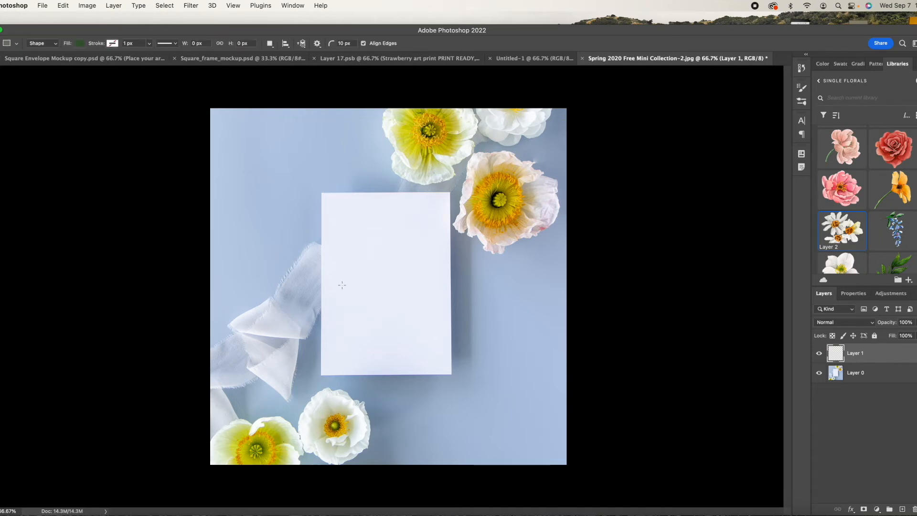
key(super+equal)
key(super+equal)
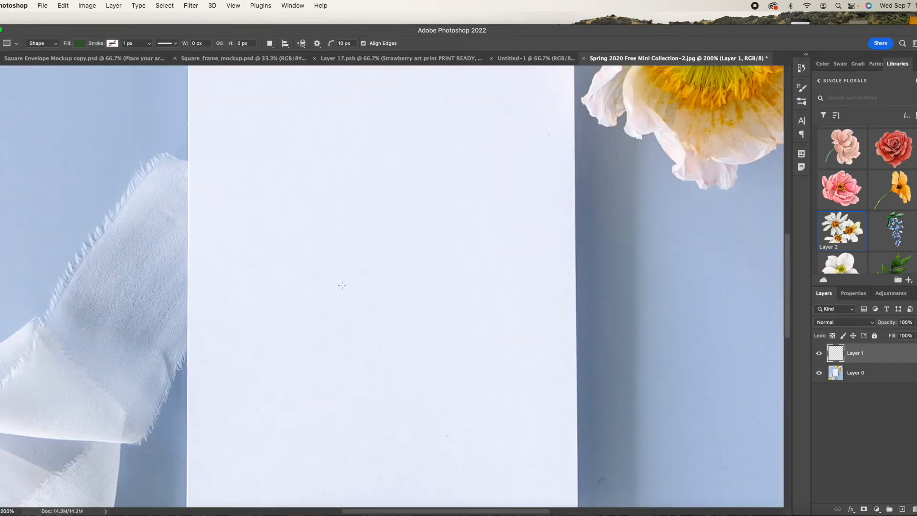
key(super+minus)
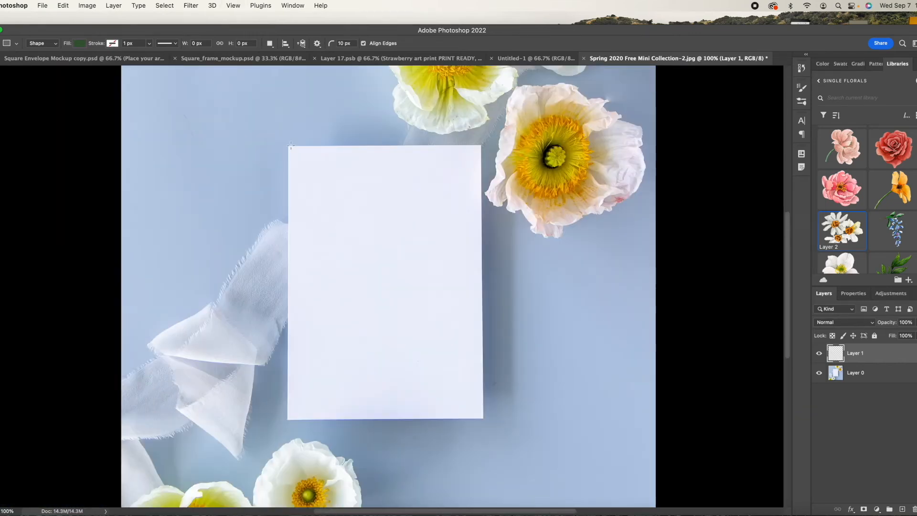
drag(288, 146, 481, 376)
drag(482, 403, 480, 414)
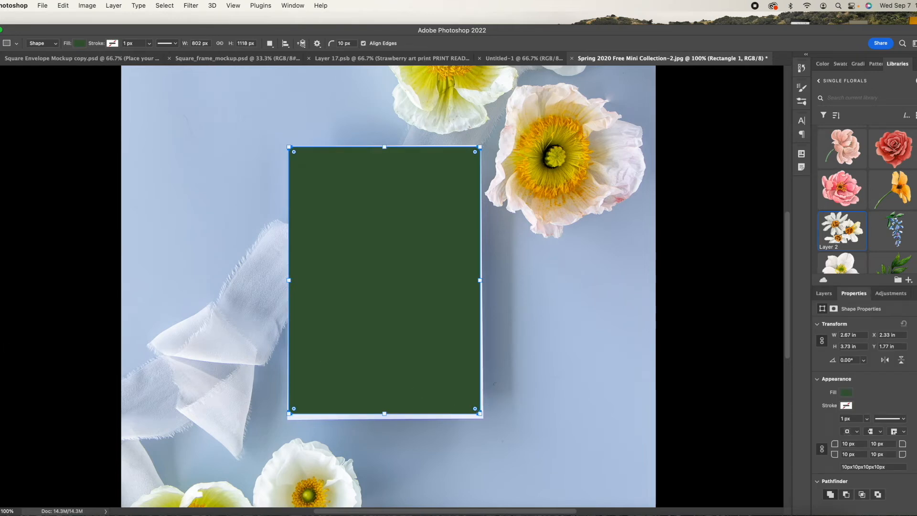
Set the foreground color to white (#ffffff).
click(1, 218)
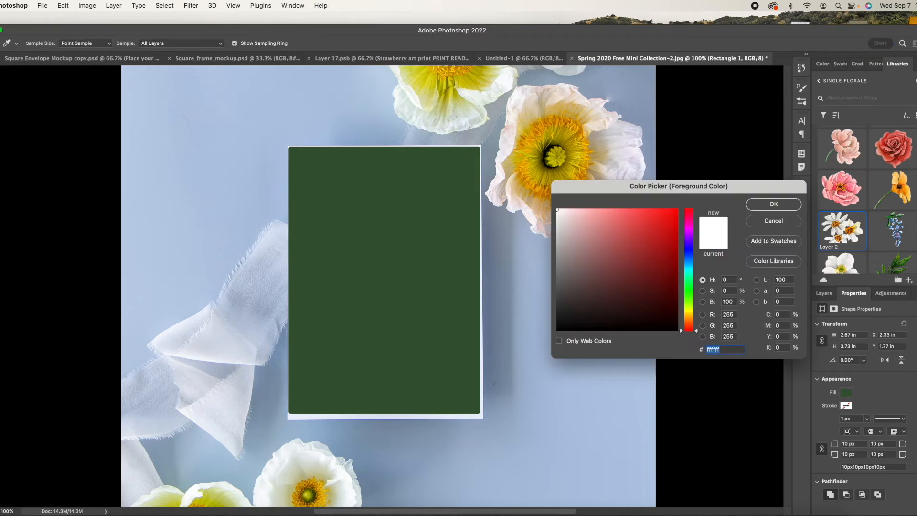
click(780, 203)
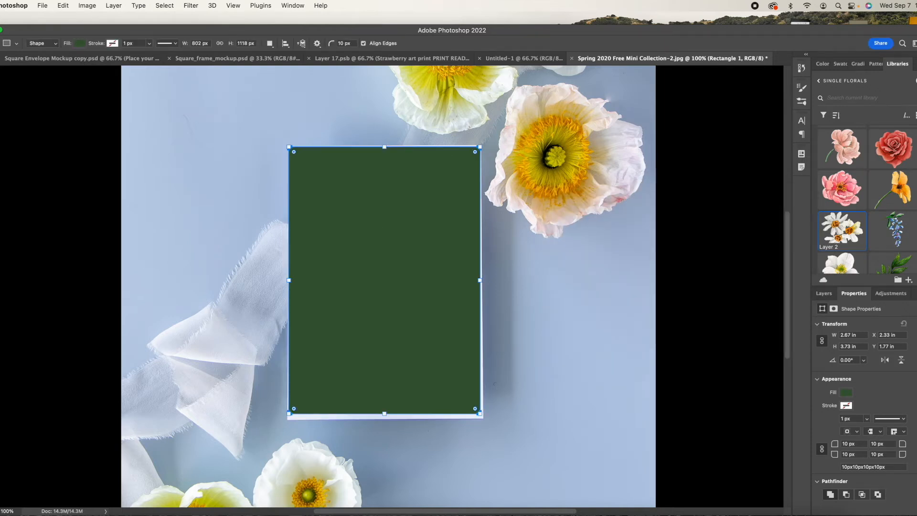
Rasterize the green rectangle shape and fill it with white using the Paint Bucket tool.
key(g)
click(383, 209)
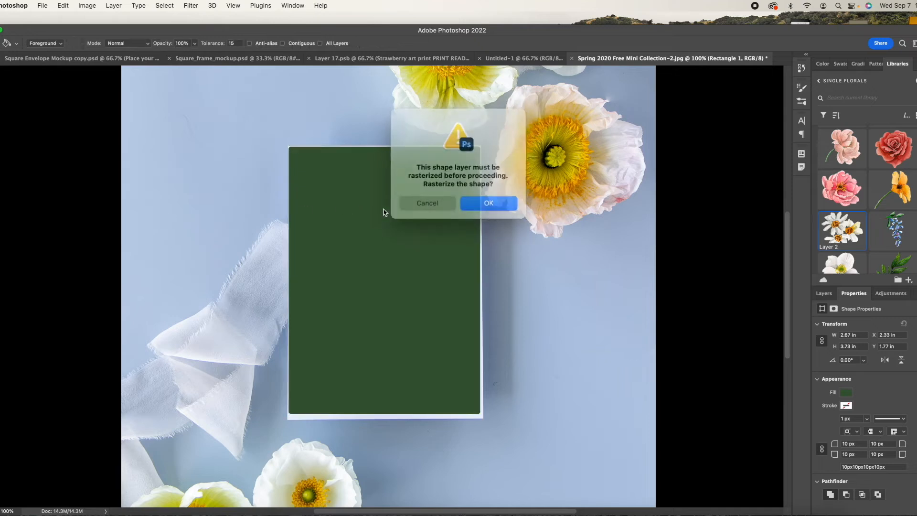
click(485, 203)
click(422, 232)
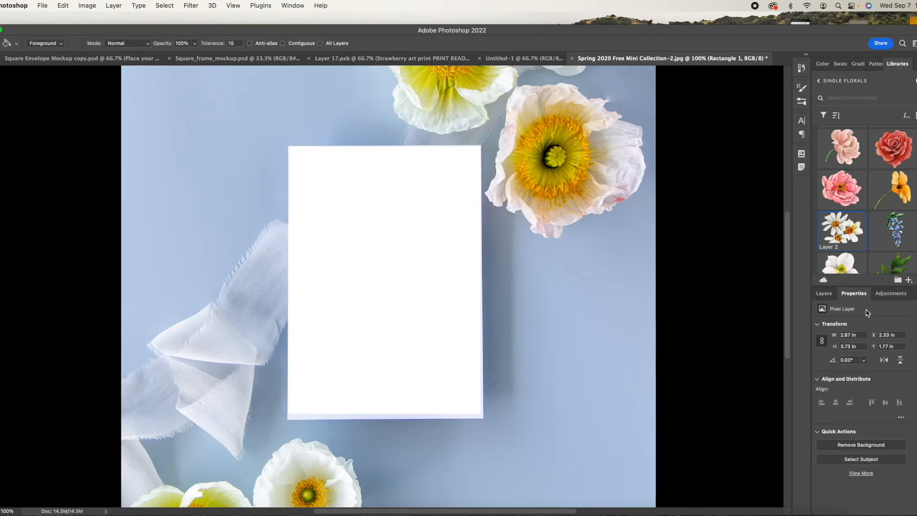
click(824, 293)
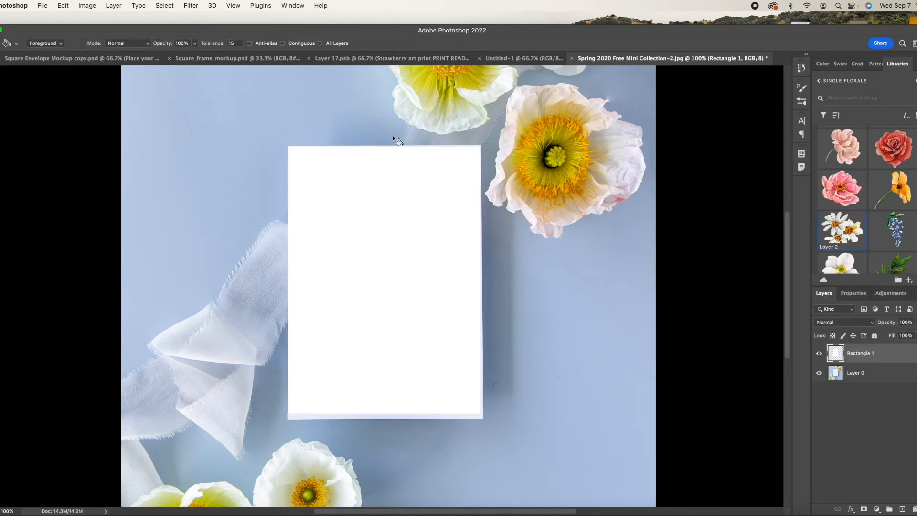
Free-transform the white rectangle, distorting its four corners to match the edges of the photographed card.
key(v)
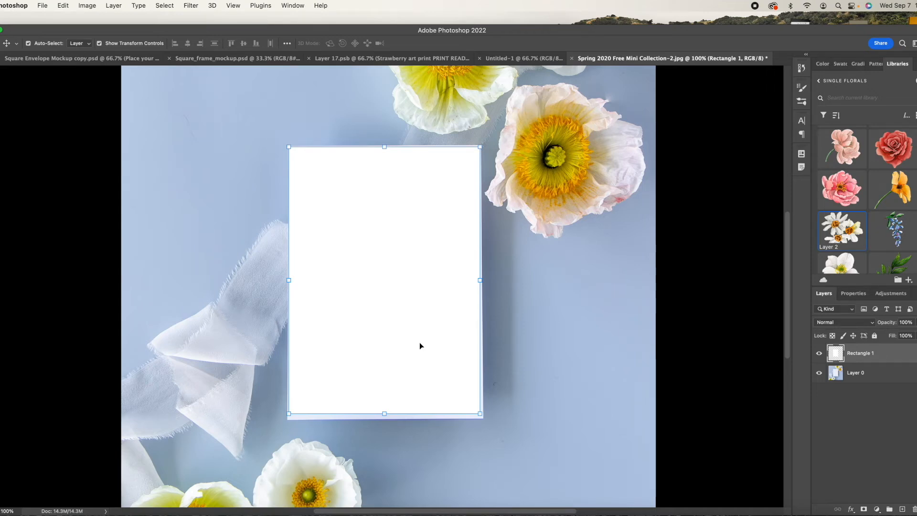
click(83, 5)
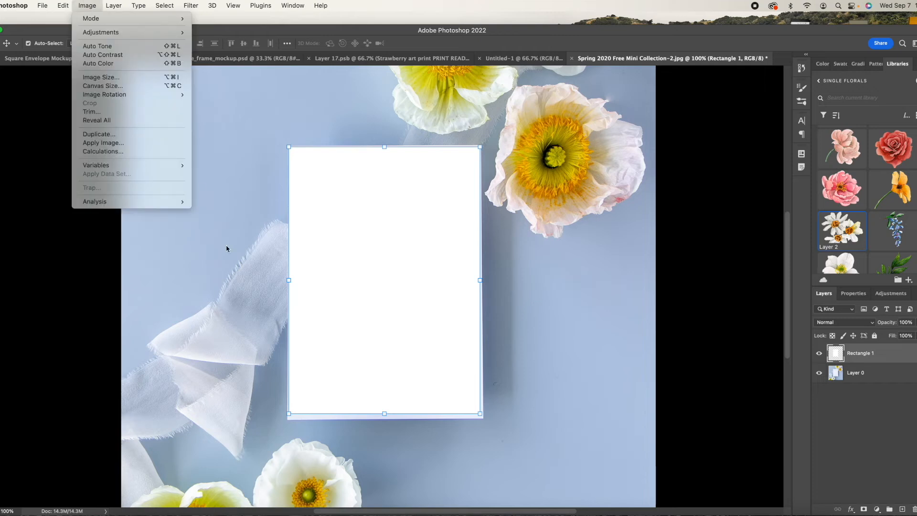
click(231, 259)
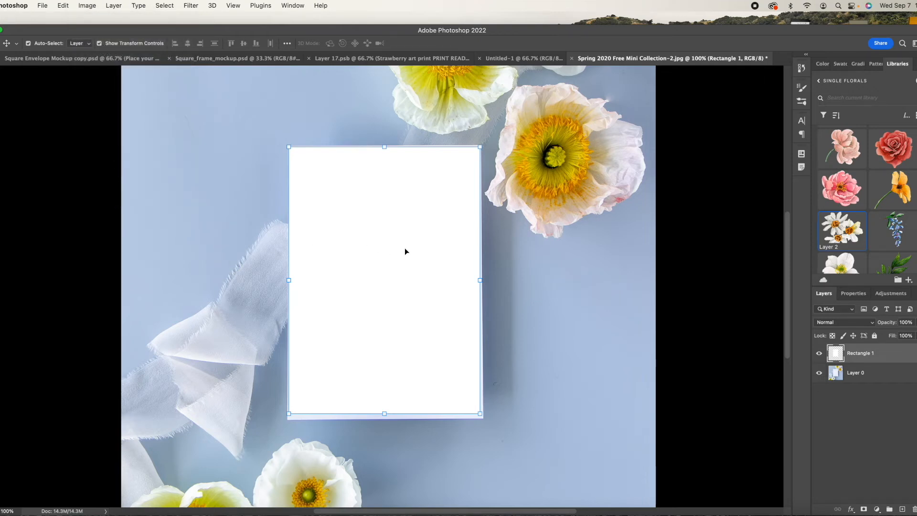
key(super+t)
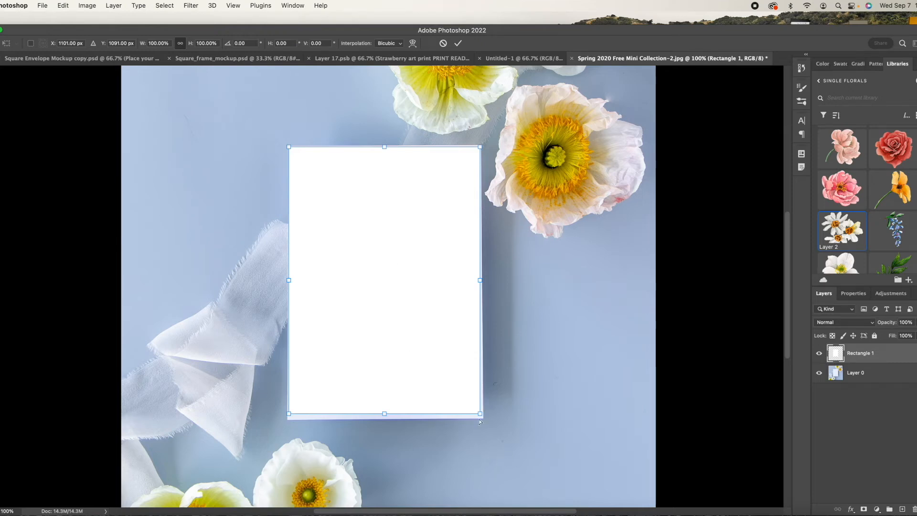
mouse_move(481, 415)
mouse_down()
mouse_move(475, 389)
mouse_move(450, 389)
mouse_move(475, 382)
mouse_move(483, 420)
mouse_up()
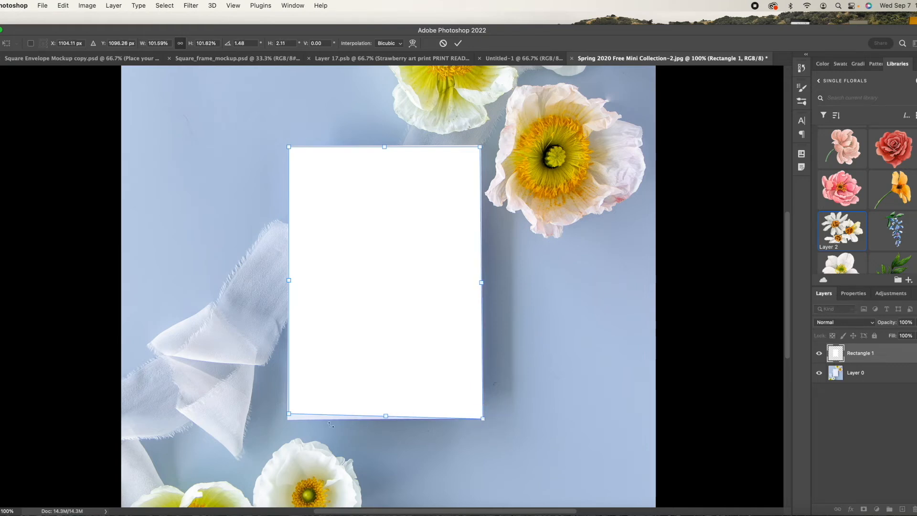
drag(290, 414, 290, 422)
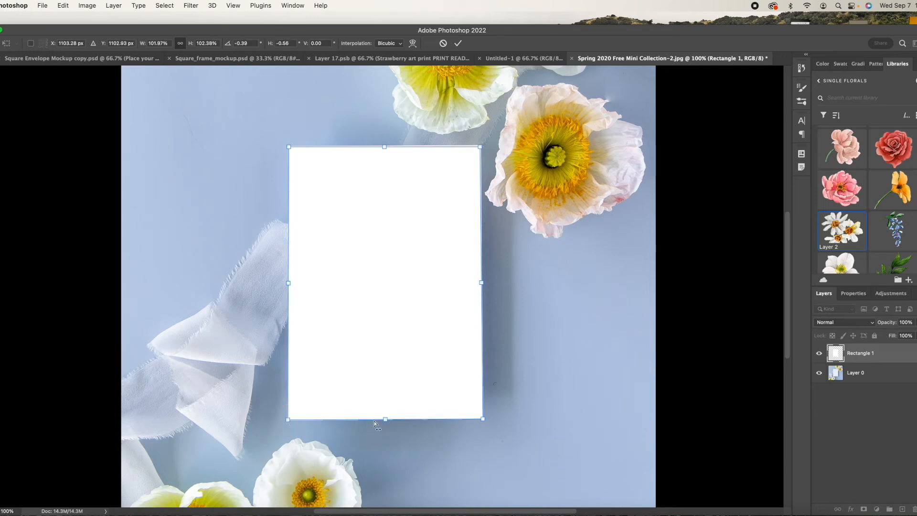
drag(292, 148, 290, 148)
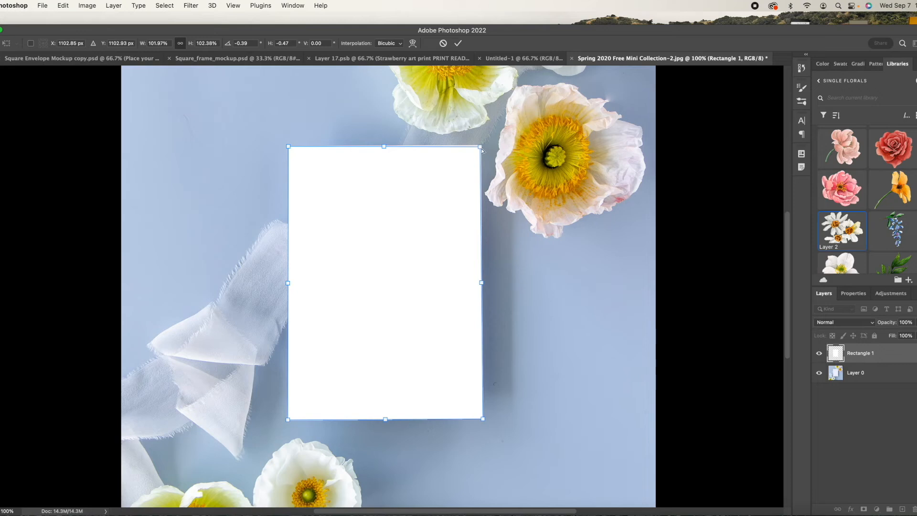
drag(482, 150, 481, 149)
key(Return)
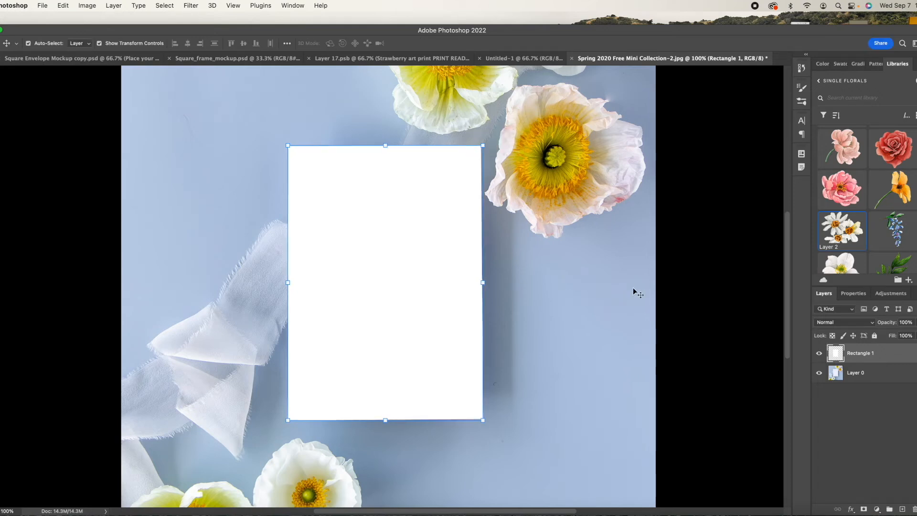
click(664, 313)
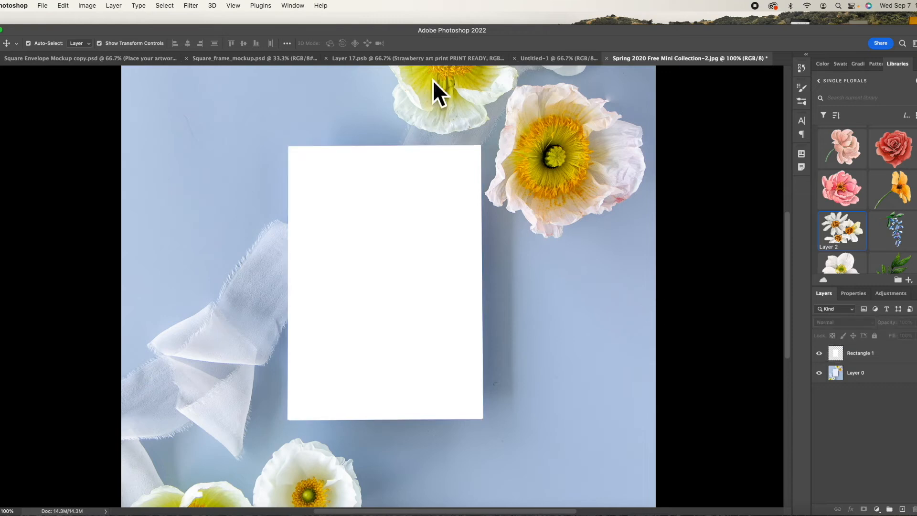
Rename the Rectangle 1 layer to "Place Artwork Here".
click(872, 353)
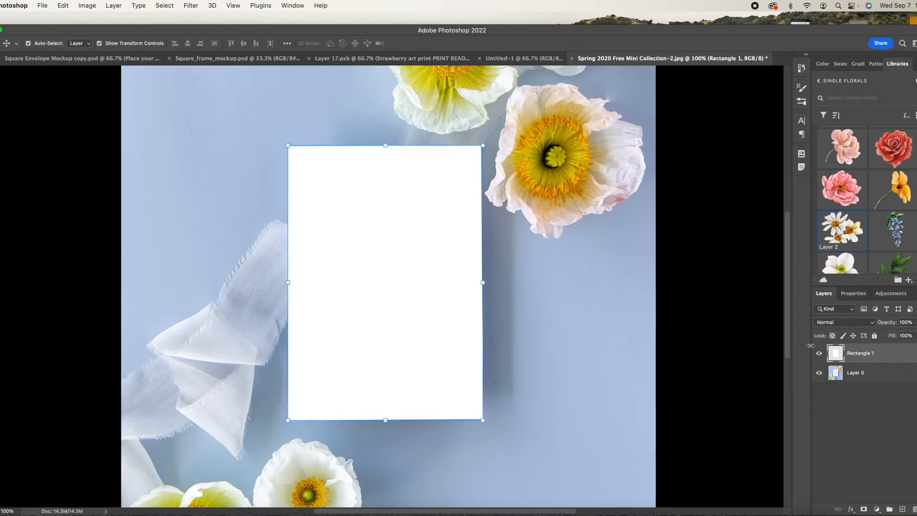
double_click(866, 353)
text(Place Artwork Here)
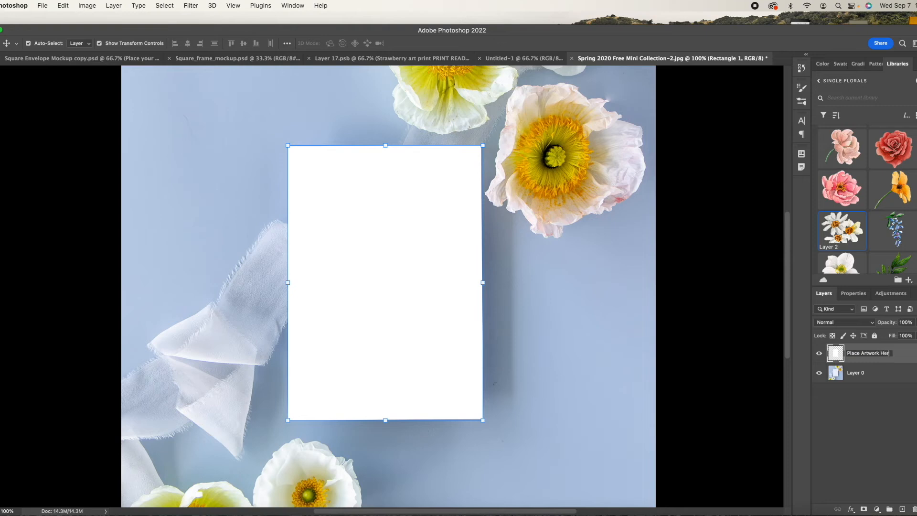
key(Return)
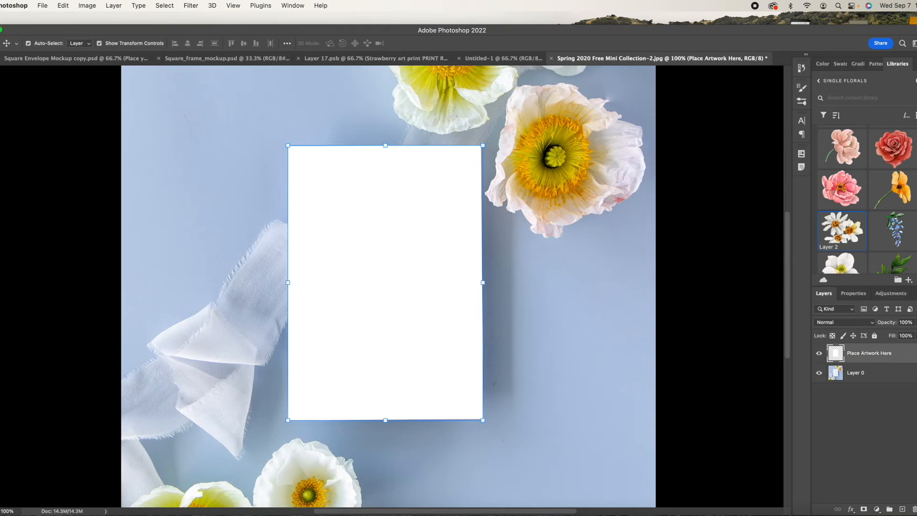
Convert the Place Artwork Here layer to a smart object and open its contents for editing.
click(120, 5)
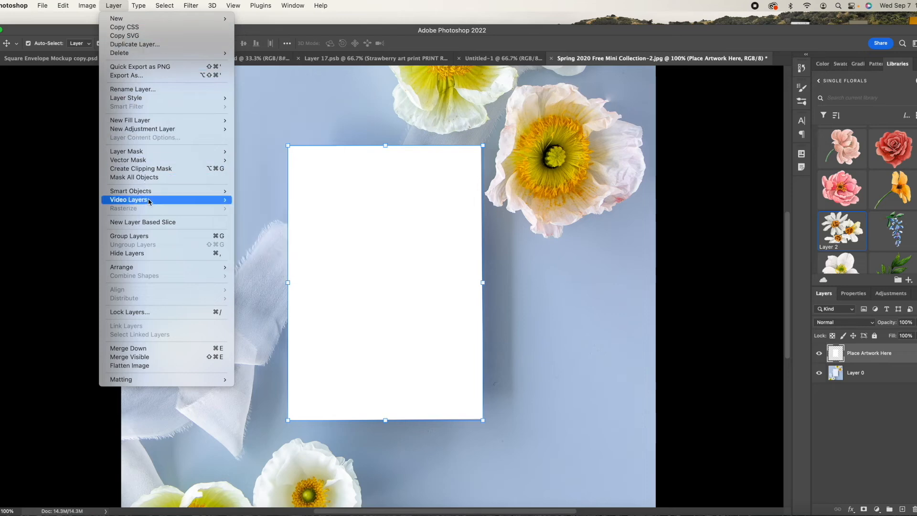
mouse_move(147, 191)
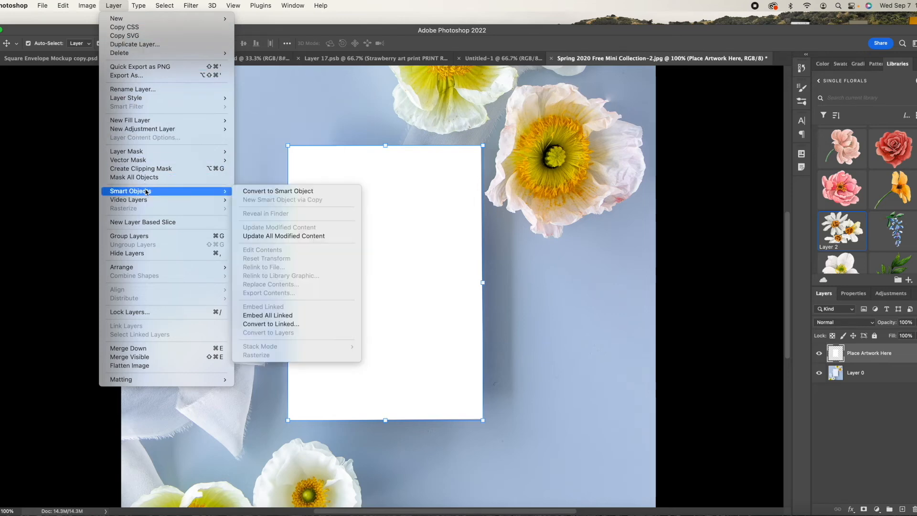
click(287, 192)
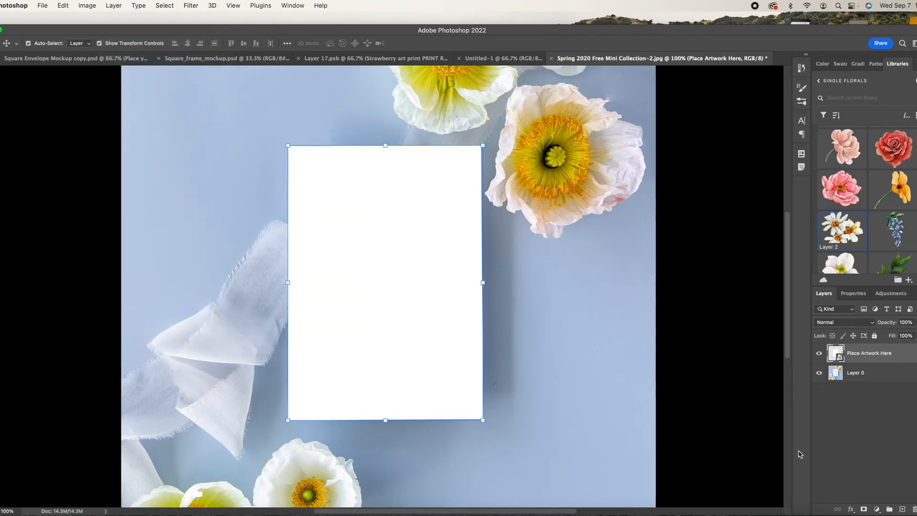
click(896, 449)
click(836, 353)
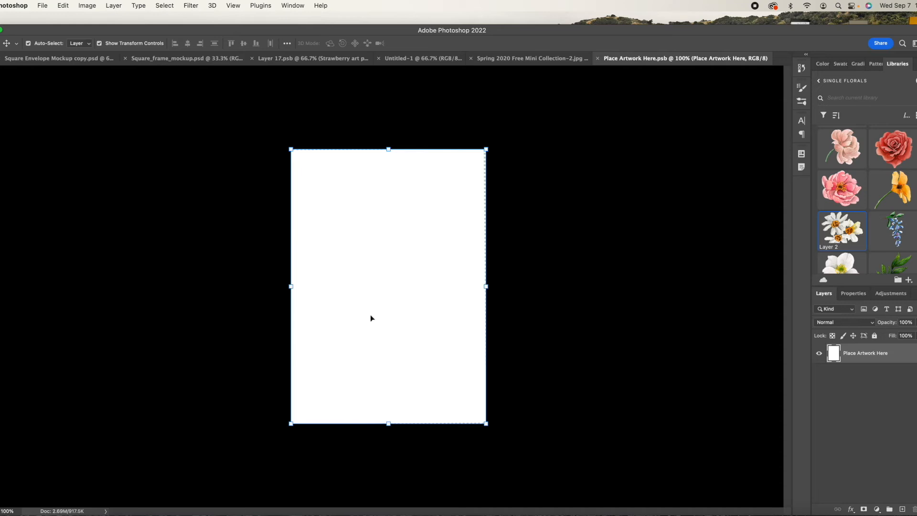
Place the orange-crest-save-the-date JPG from the Oranges On Crest folder as a linked file over the white rectangle.
click(46, 6)
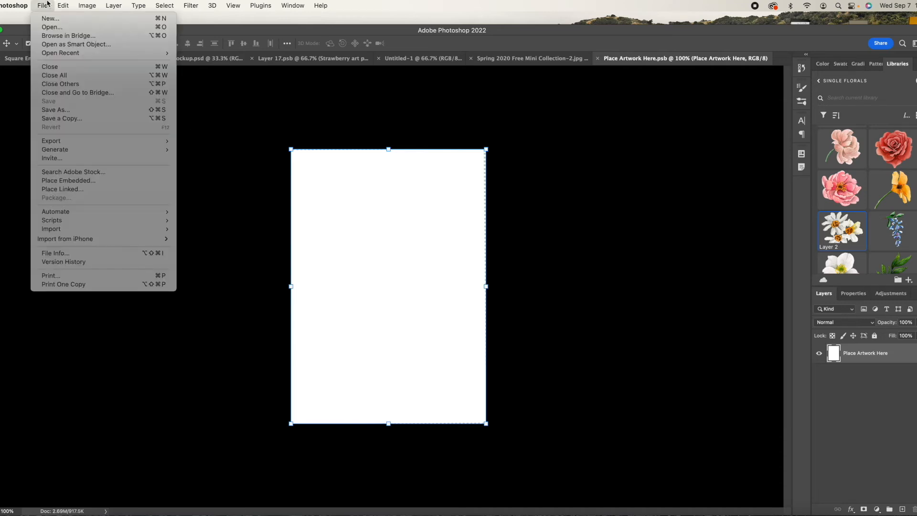
click(69, 190)
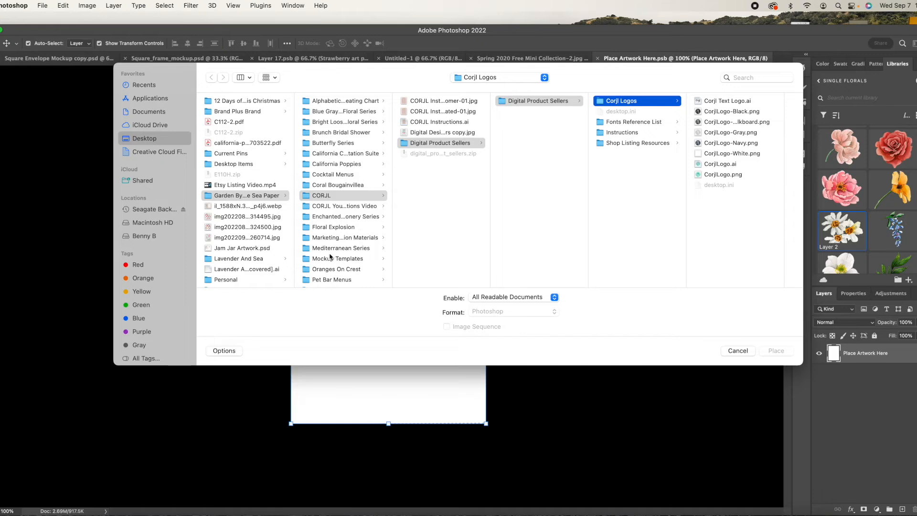
click(340, 238)
click(347, 270)
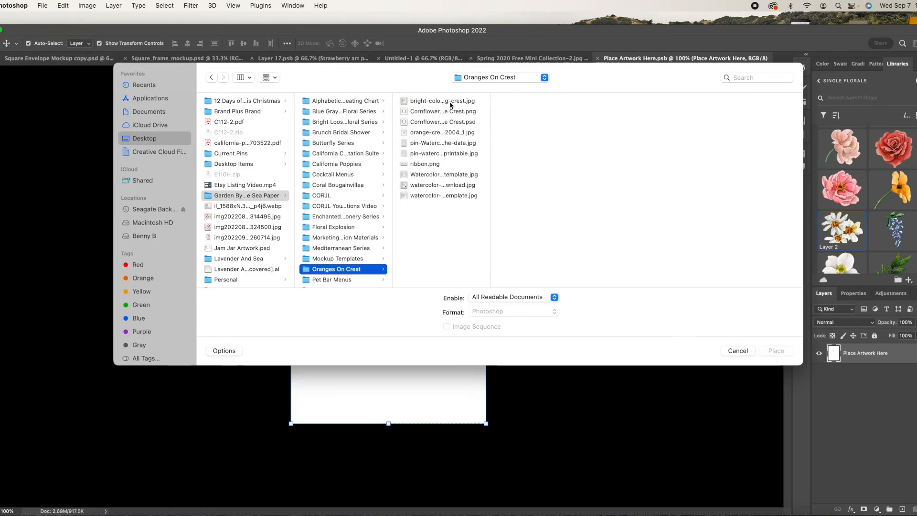
click(441, 122)
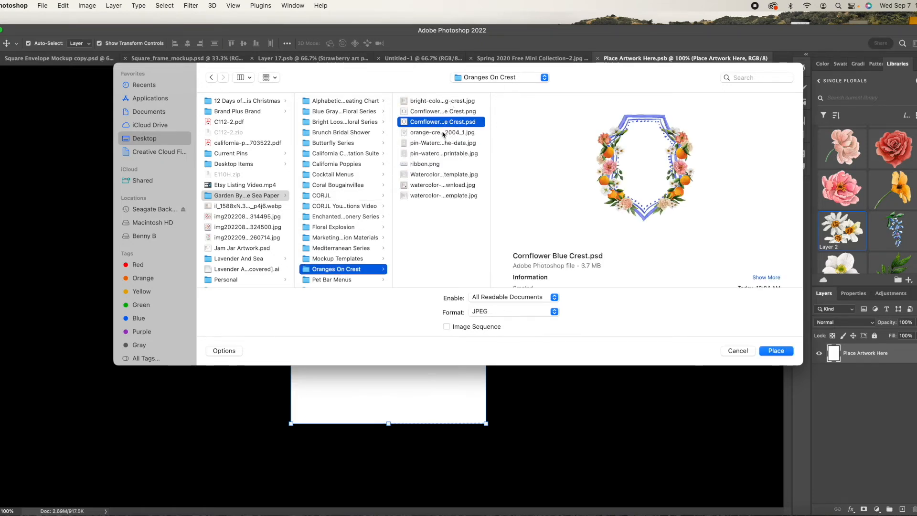
click(443, 133)
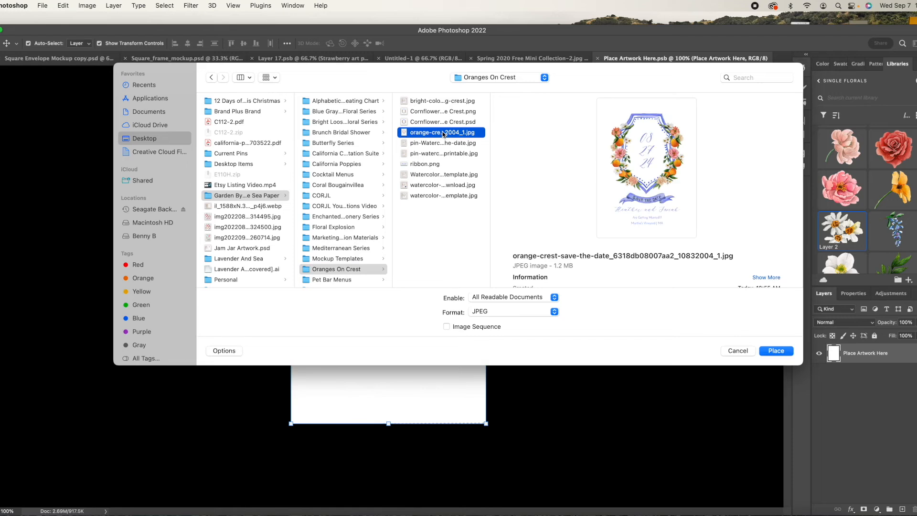
click(776, 351)
key(Return)
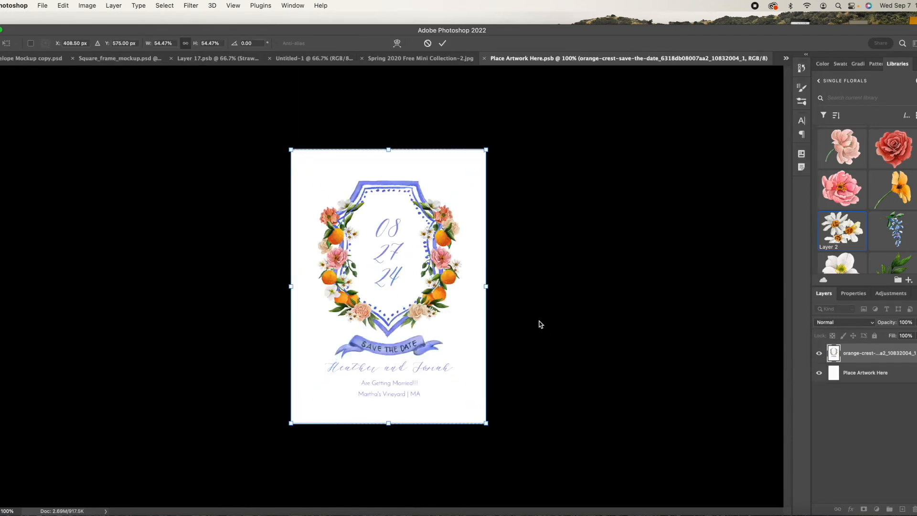
Save Place Artwork Here.psb and return to the Spring 2020 Free Mini Collection-2.jpg document.
key(super+s)
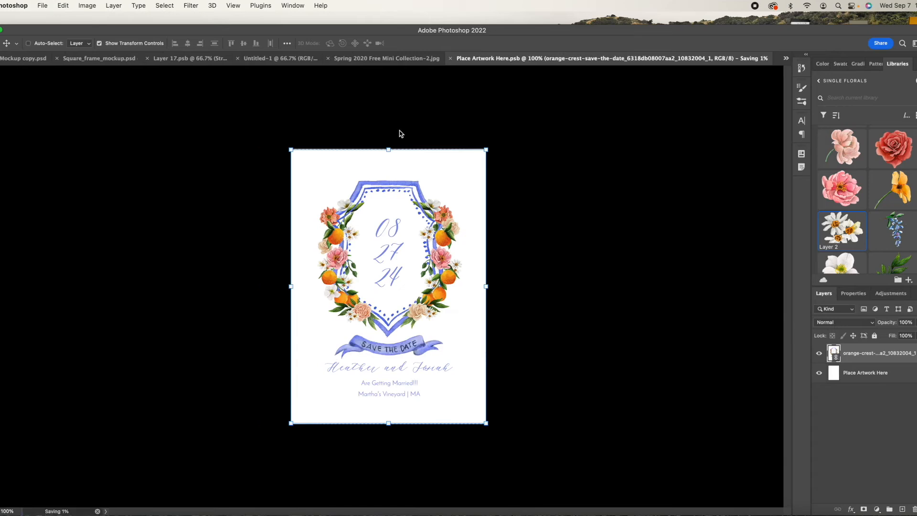
click(47, 6)
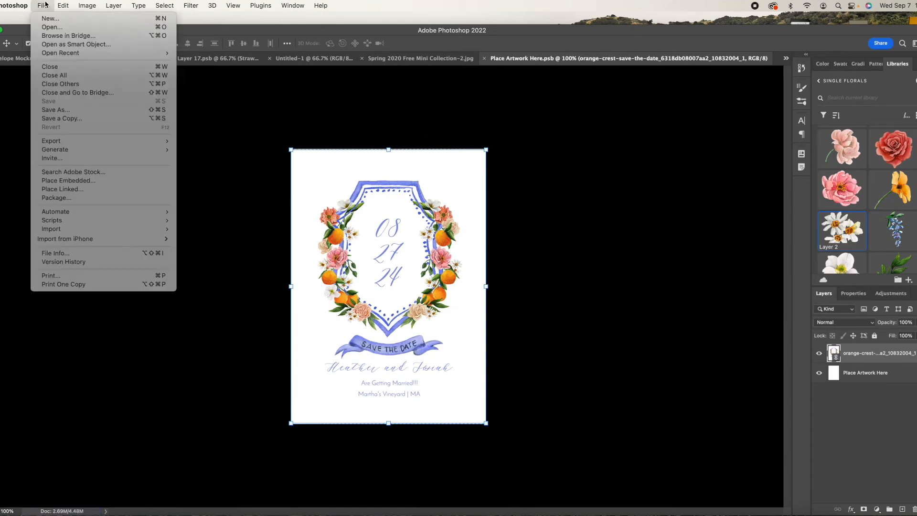
key(Escape)
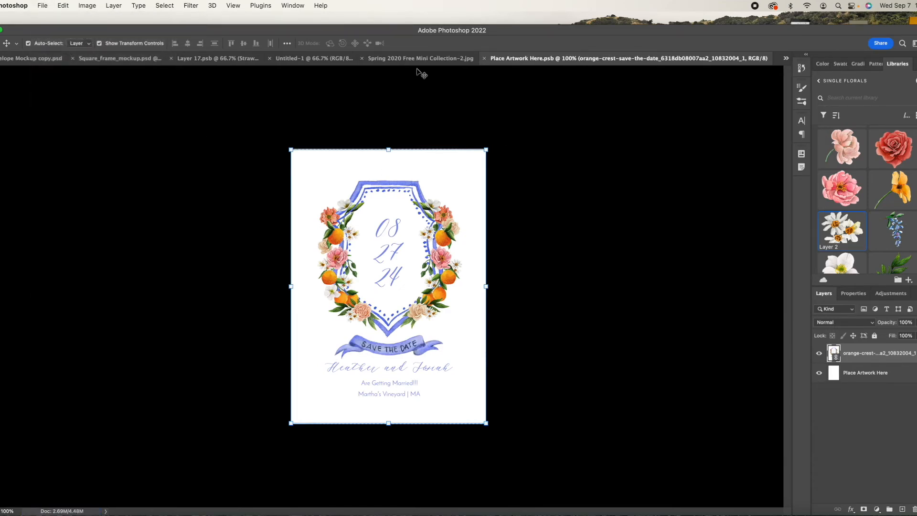
click(421, 58)
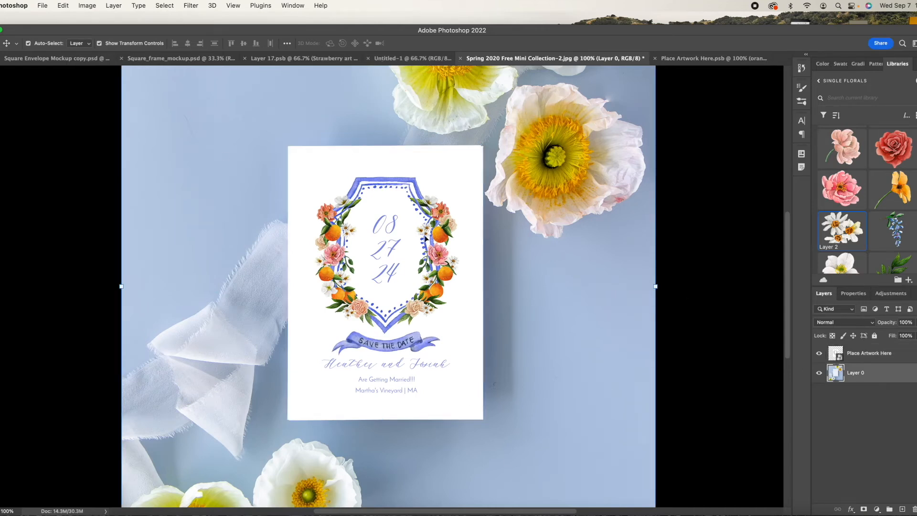
Set the Place Artwork Here layer's blend mode to Multiply in its blending options.
scroll(435, 235, down, 2)
click(876, 355)
right_click(875, 352)
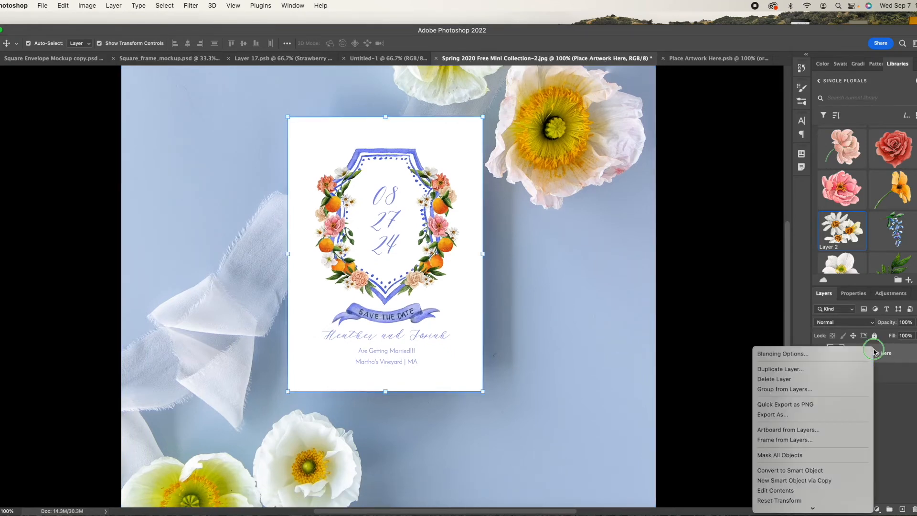
click(829, 354)
click(619, 90)
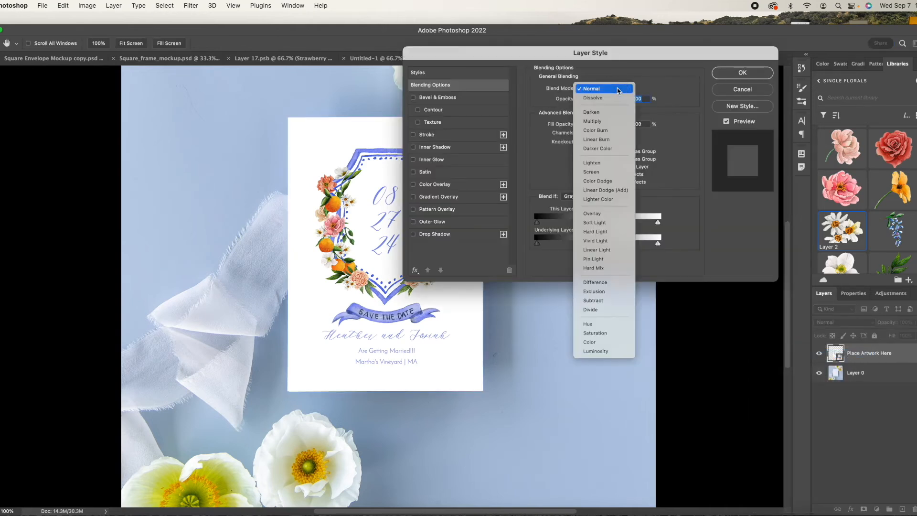
click(610, 121)
click(736, 73)
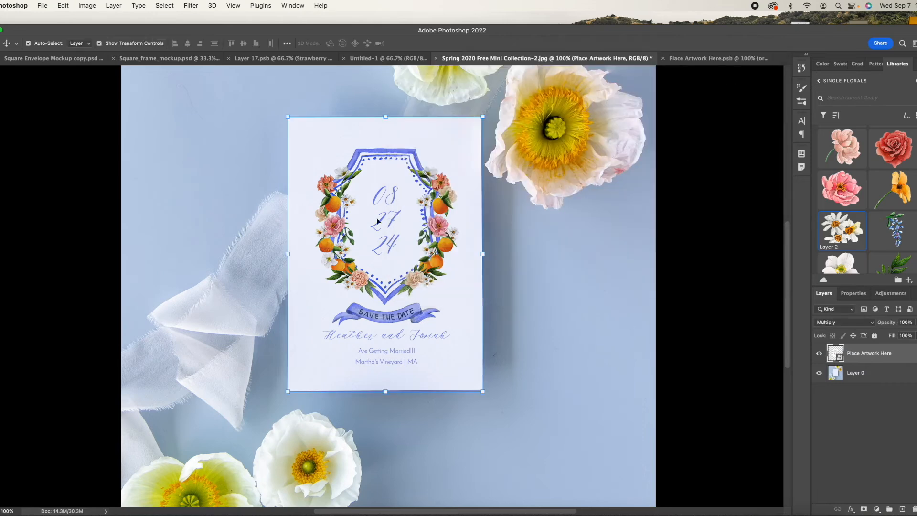
Review the blend mode choices for the Place Artwork Here layer in Layer Style, keeping Multiply.
right_click(867, 353)
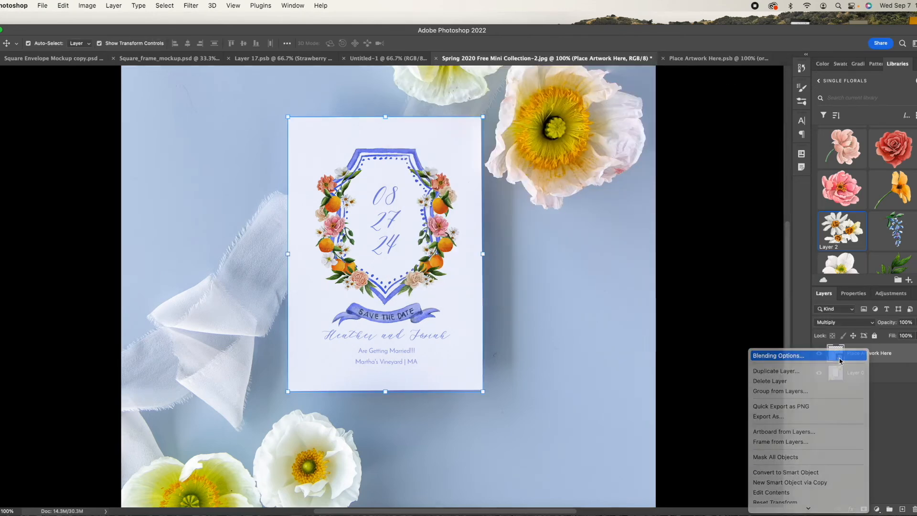
click(774, 355)
click(621, 88)
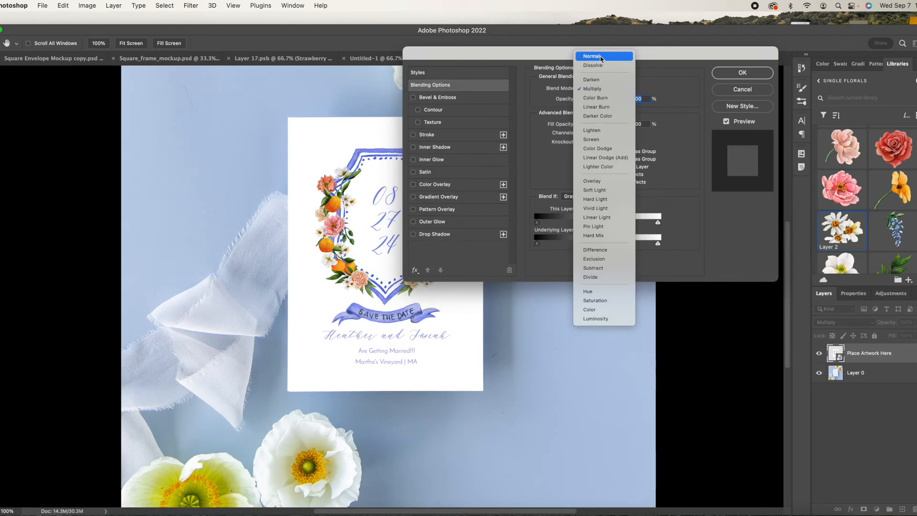
click(595, 90)
click(742, 72)
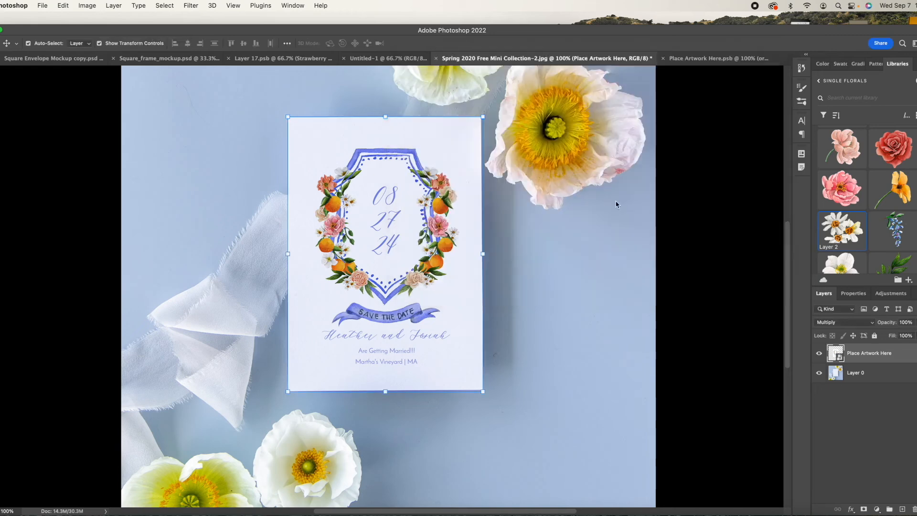
Inspect the save-the-date artwork on the card up close to judge how it blends with the paper underneath.
key(super+equal)
key(super+equal)
key(super+equal)
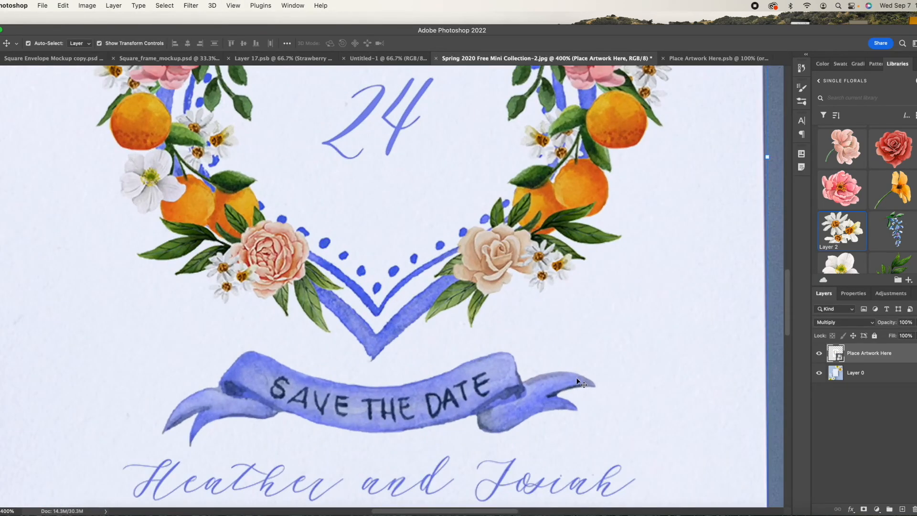
key(super+minus)
key(super+minus)
key(super+minus)
key(super+minus)
key(super+minus)
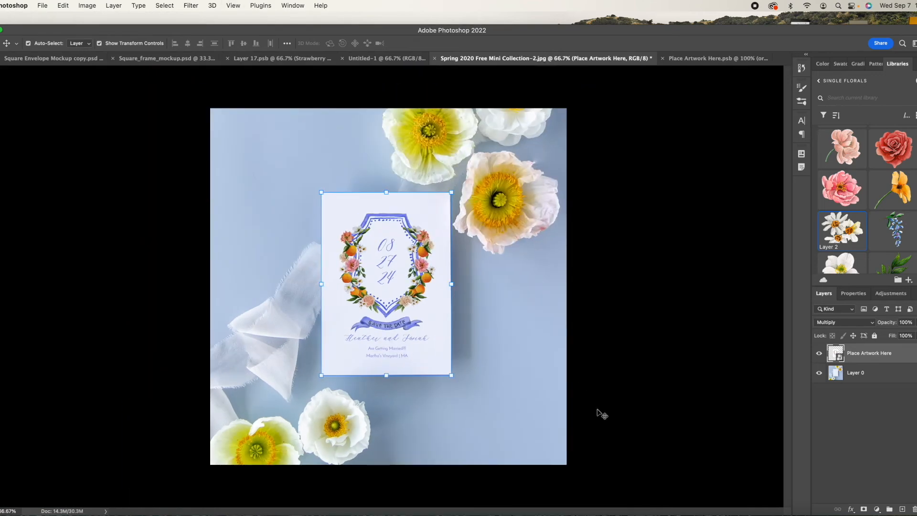
click(828, 425)
click(881, 377)
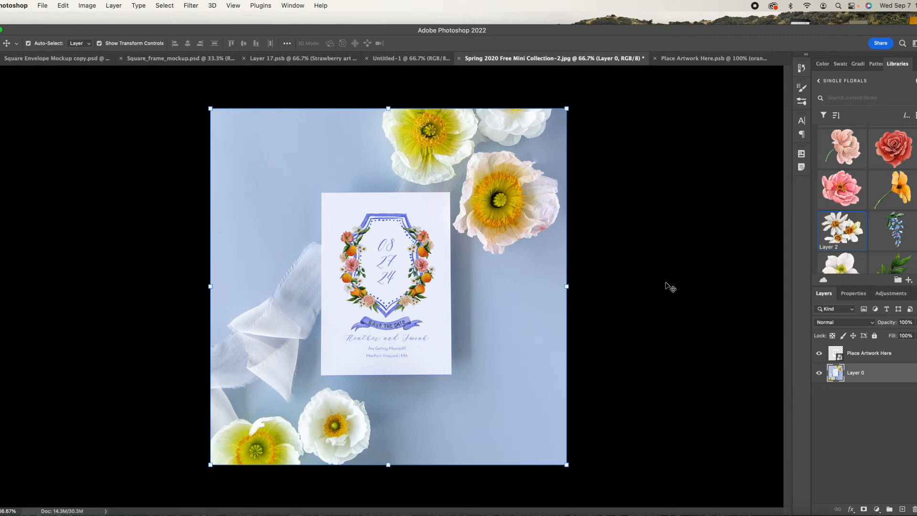
Switch to Chrome and browse the LavenderAndSea Etsy shop, comparing how the mockups present its featured and other listings.
click(831, 504)
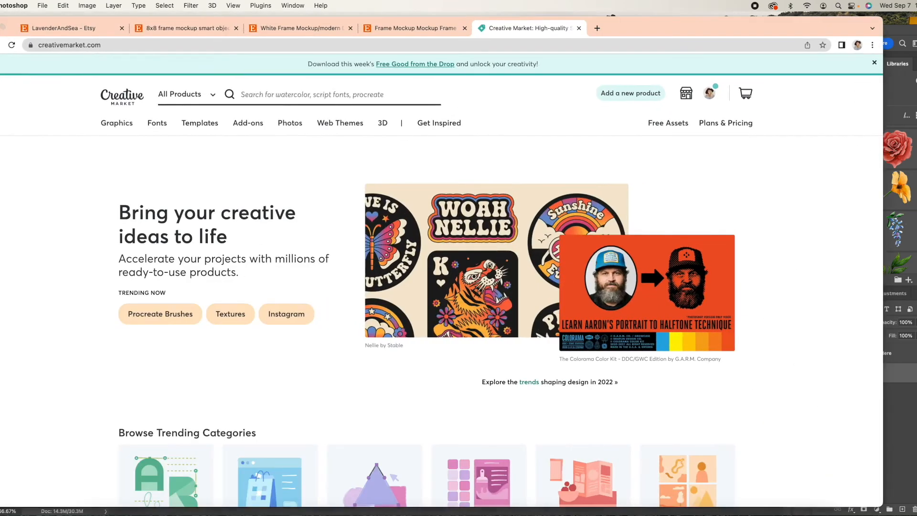
click(88, 34)
scroll(601, 395, down, 3)
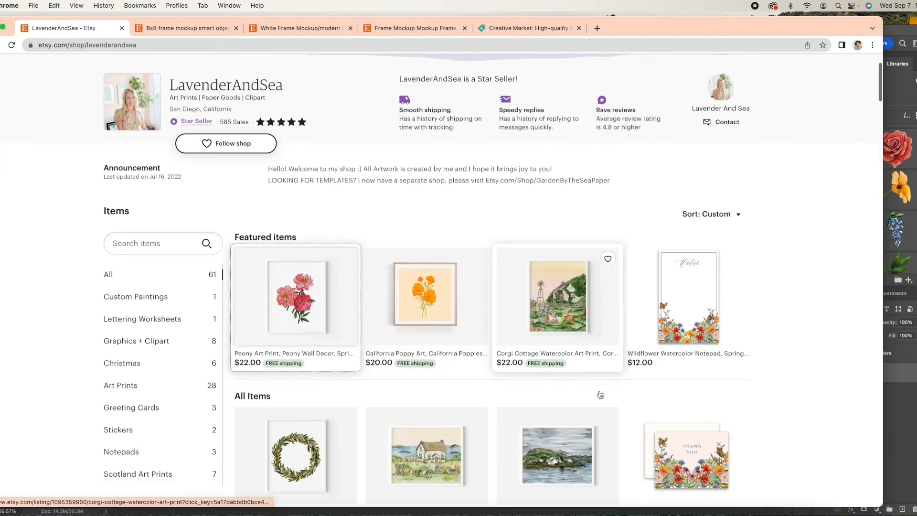
scroll(600, 394, down, 5)
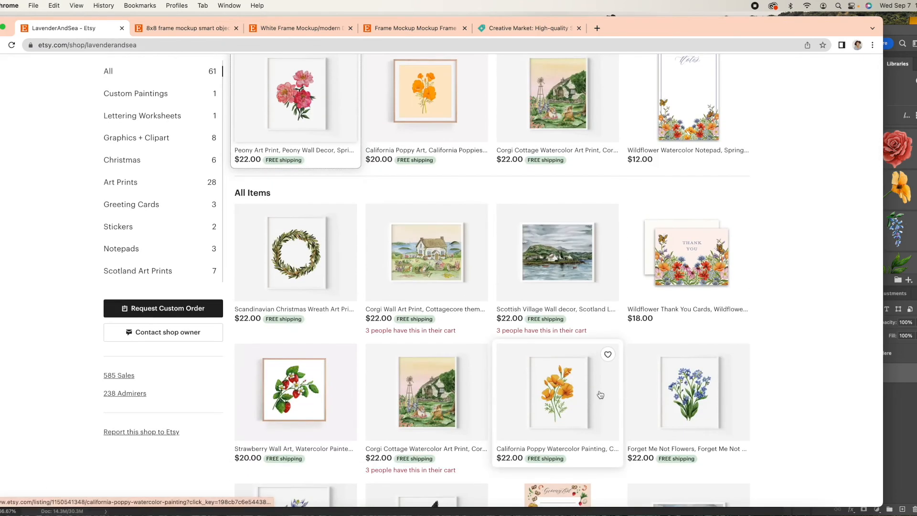
scroll(693, 396, down, 3)
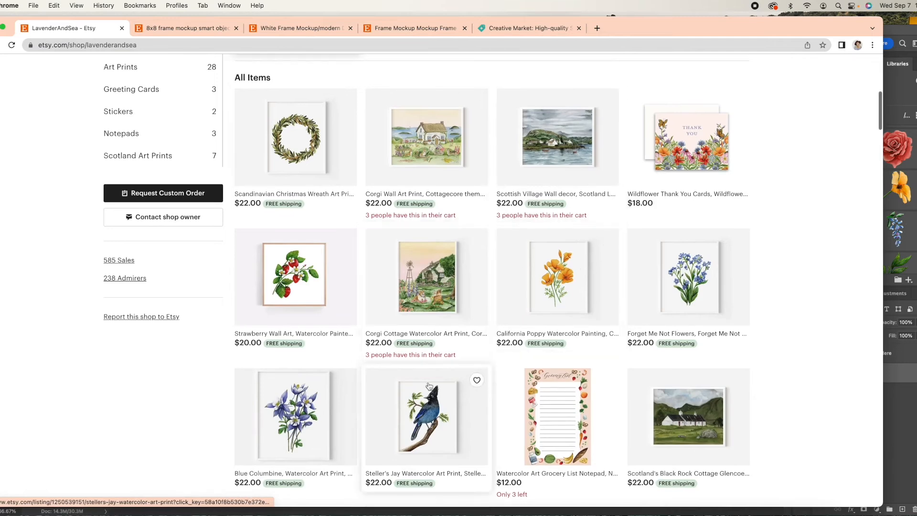
scroll(492, 297, down, 4)
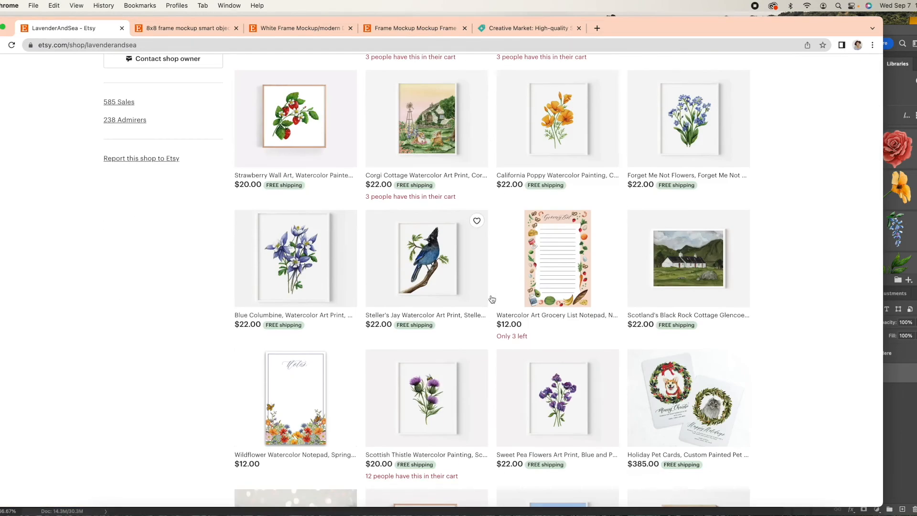
scroll(684, 291, up, 1)
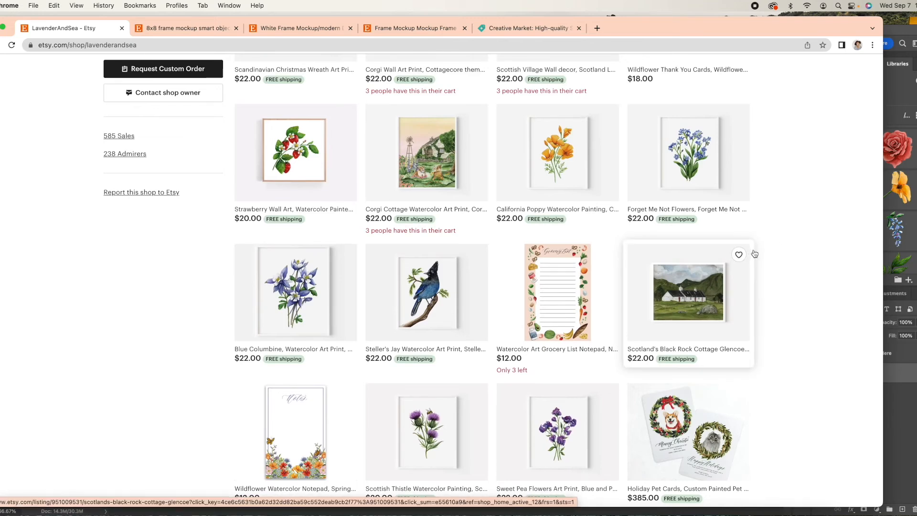
scroll(794, 219, up, 5)
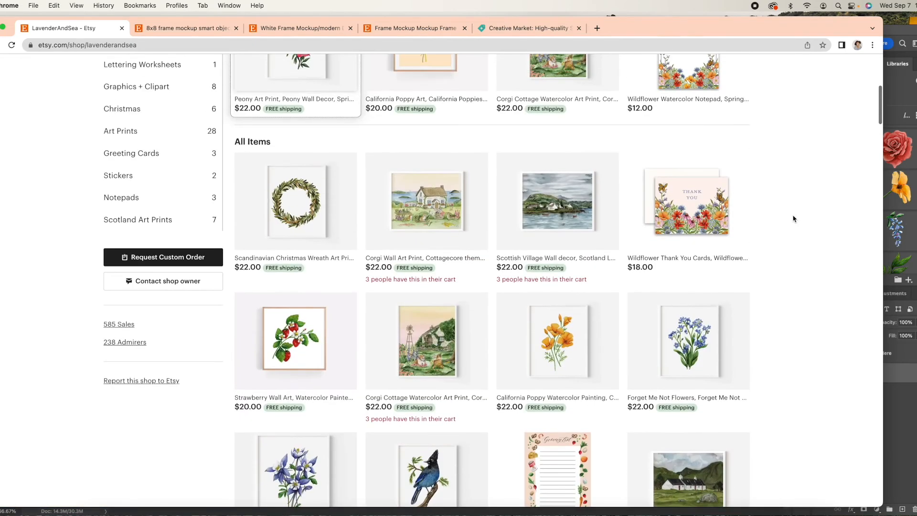
scroll(530, 220, down, 1)
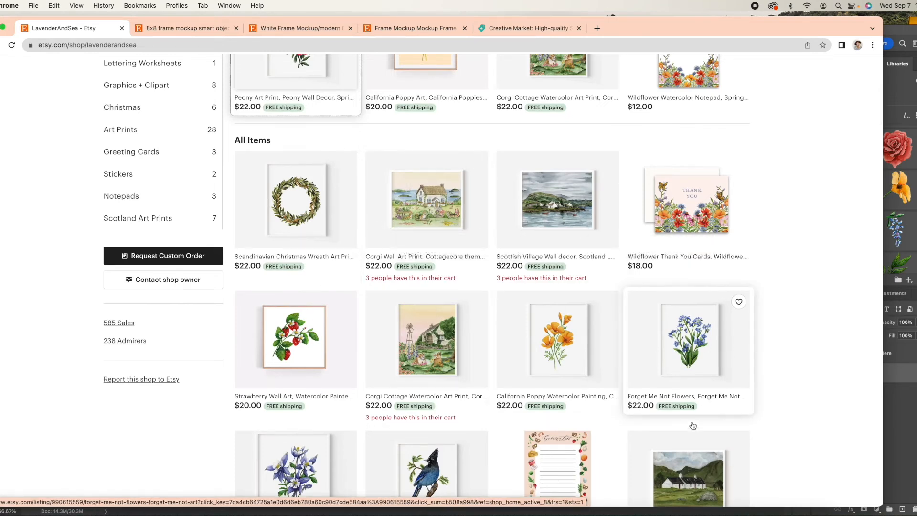
scroll(802, 362, down, 5)
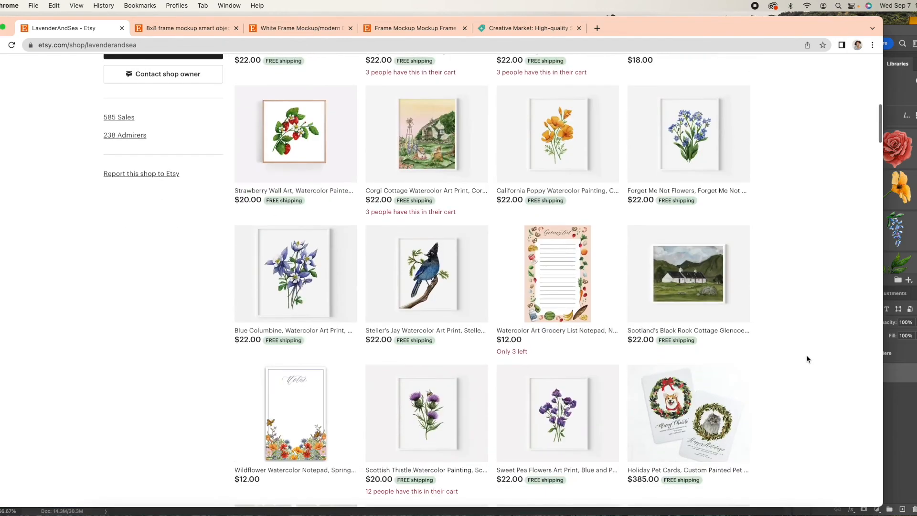
scroll(807, 360, down, 4)
scroll(807, 359, down, 2)
scroll(807, 359, down, 4)
scroll(807, 359, up, 20)
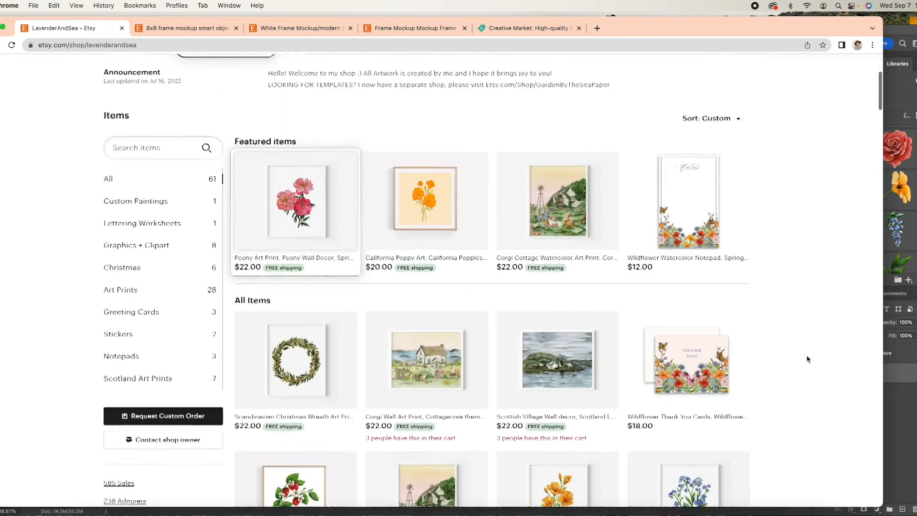
scroll(807, 359, up, 2)
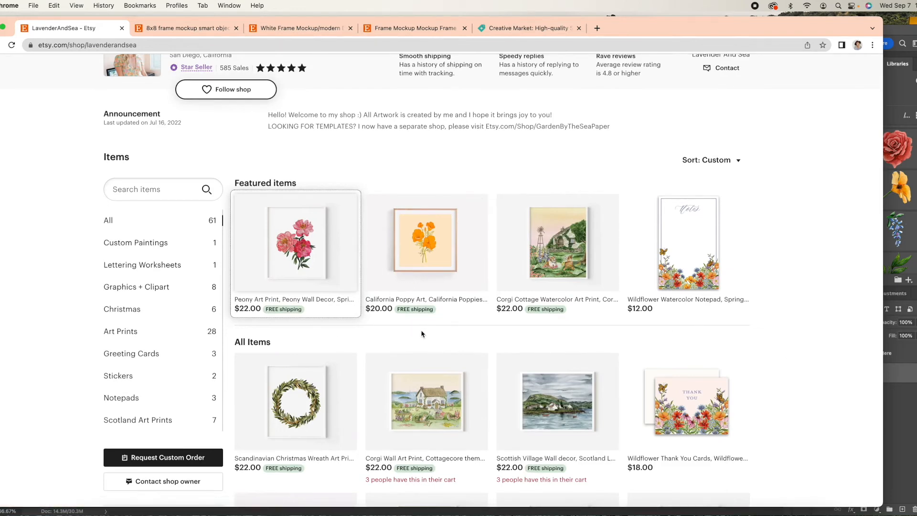
scroll(770, 315, up, 1)
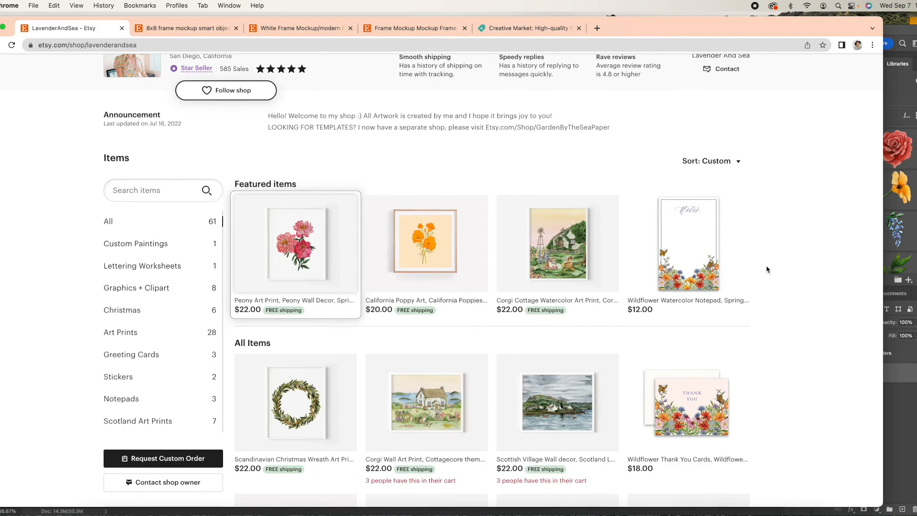
scroll(766, 270, up, 5)
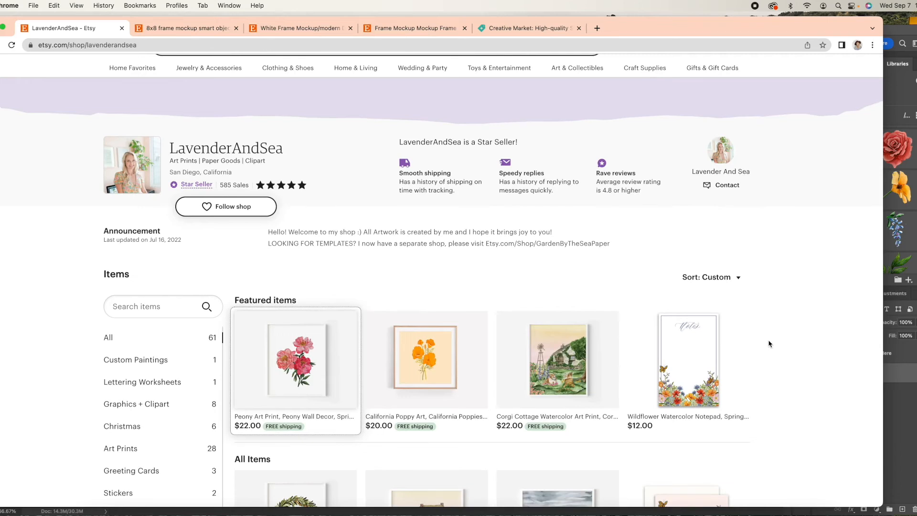
scroll(769, 344, down, 1)
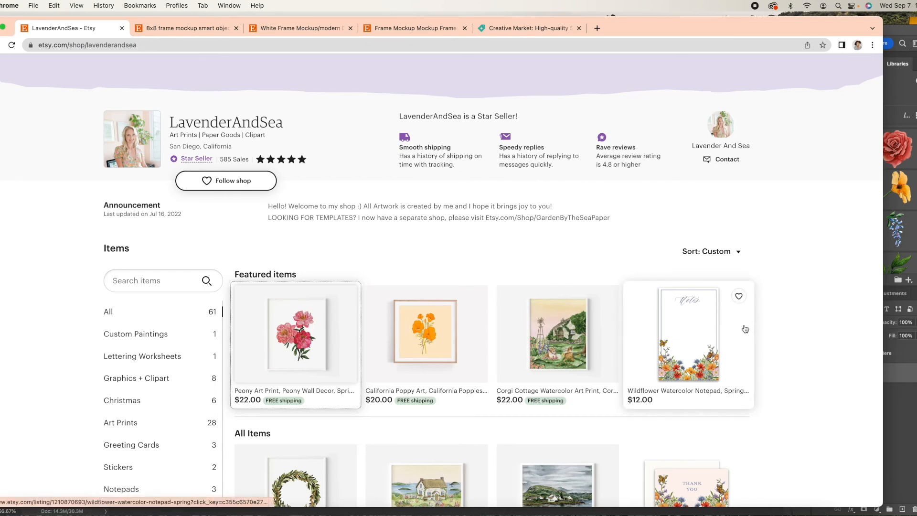
scroll(764, 267, down, 3)
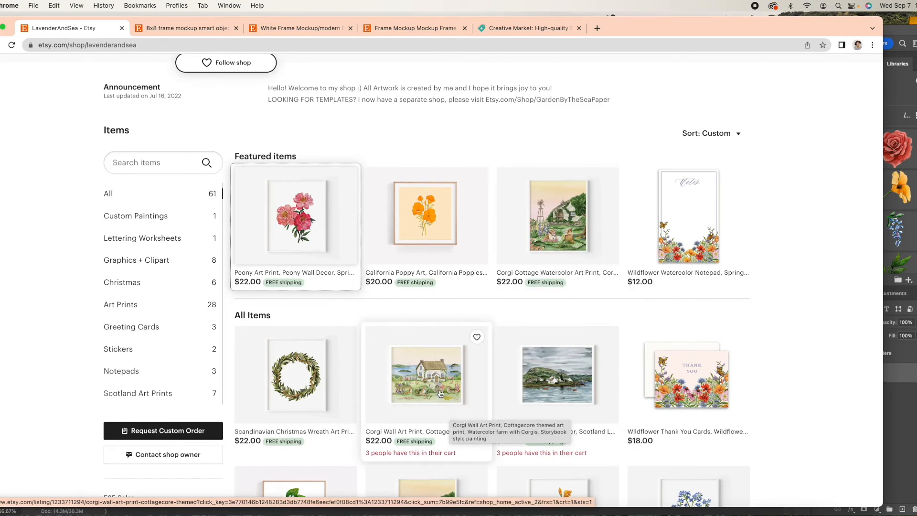
scroll(440, 392, down, 5)
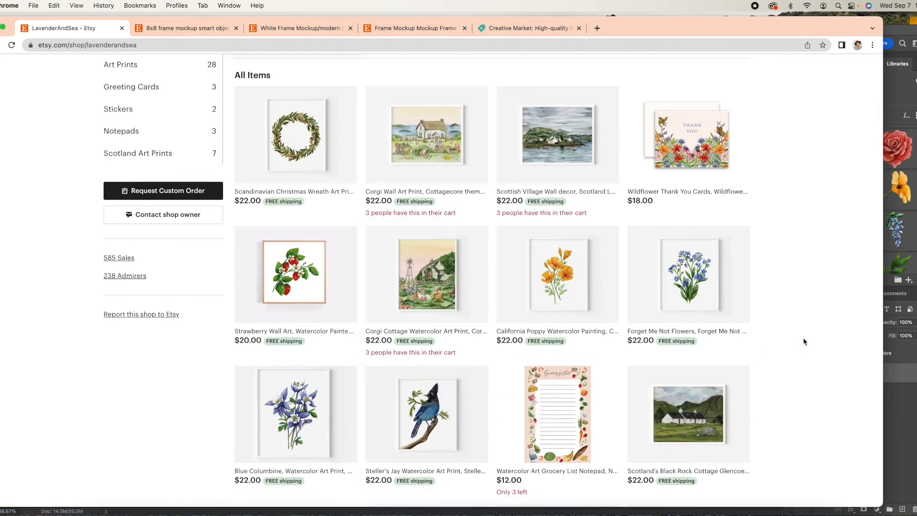
scroll(804, 342, down, 4)
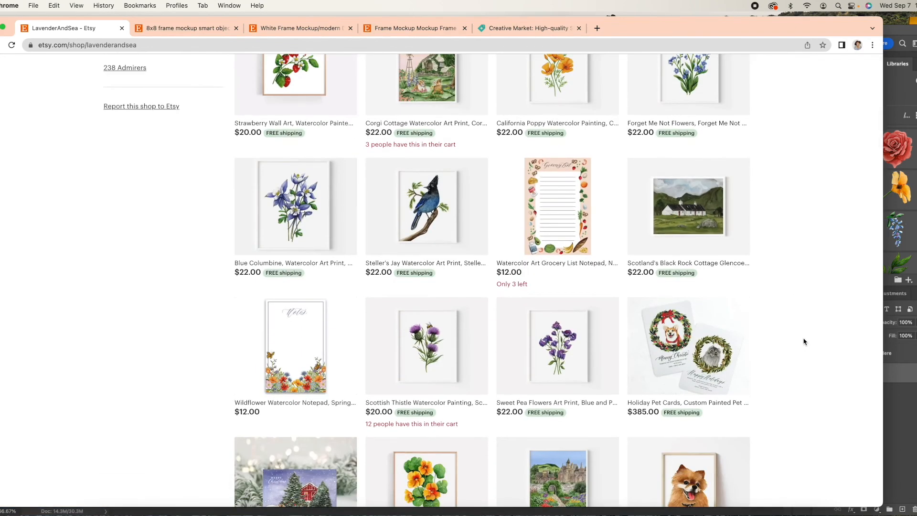
scroll(787, 322, down, 1)
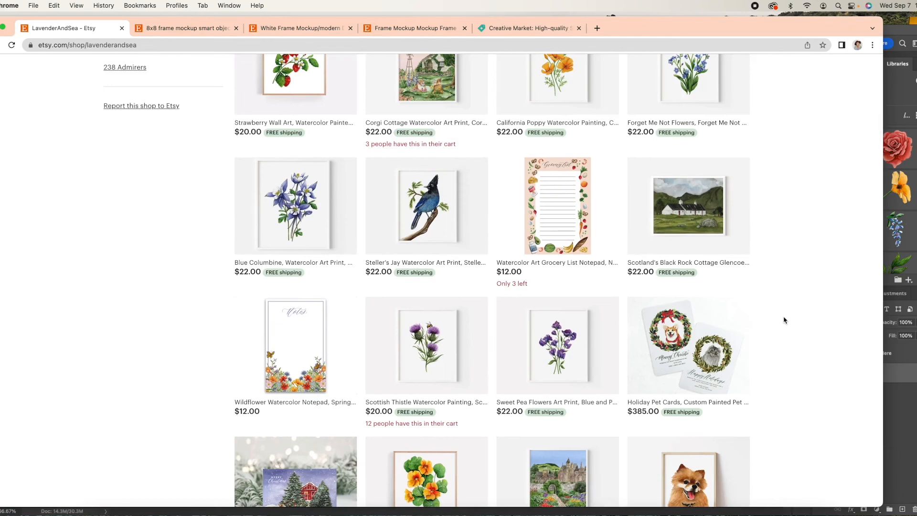
scroll(785, 320, up, 2)
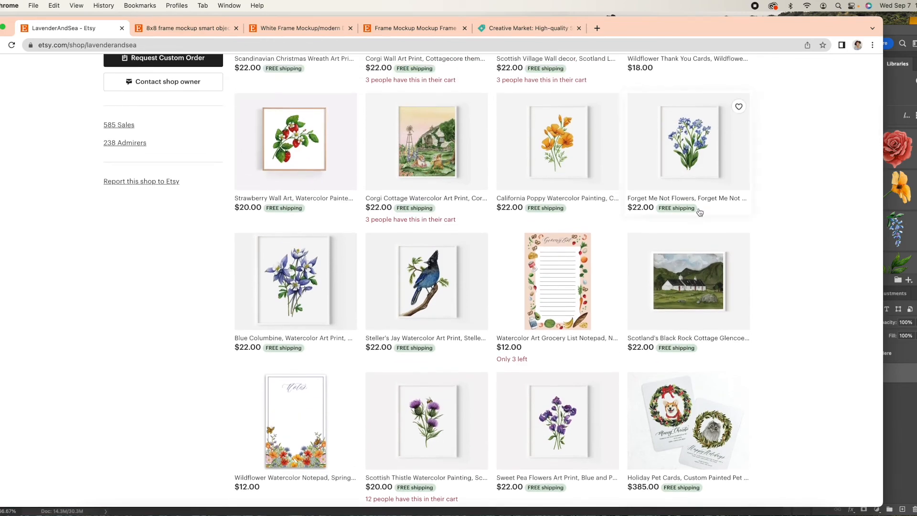
scroll(699, 213, up, 1)
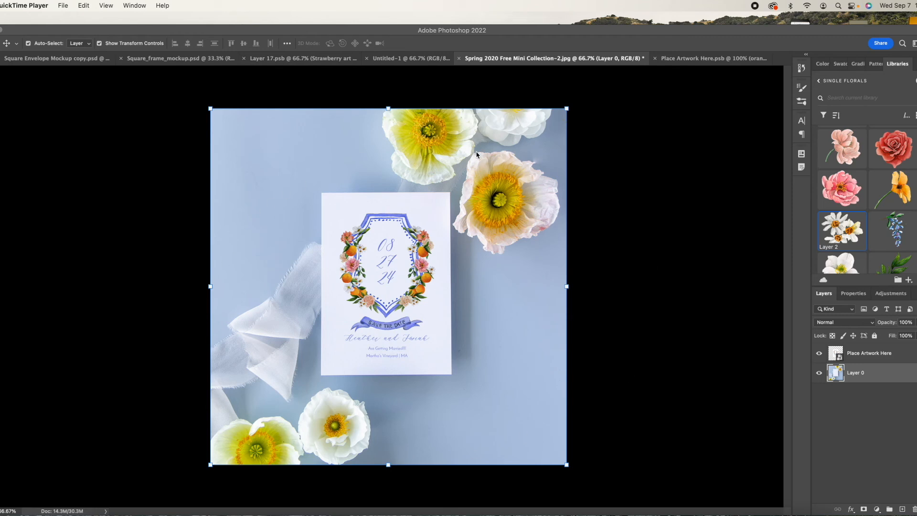
Back in Photoshop, delete the orange-crest-save-the-date layer from Place Artwork Here.psb, save it and return to the Spring 2020 Free Mini Collection-2.jpg document.
click(638, 173)
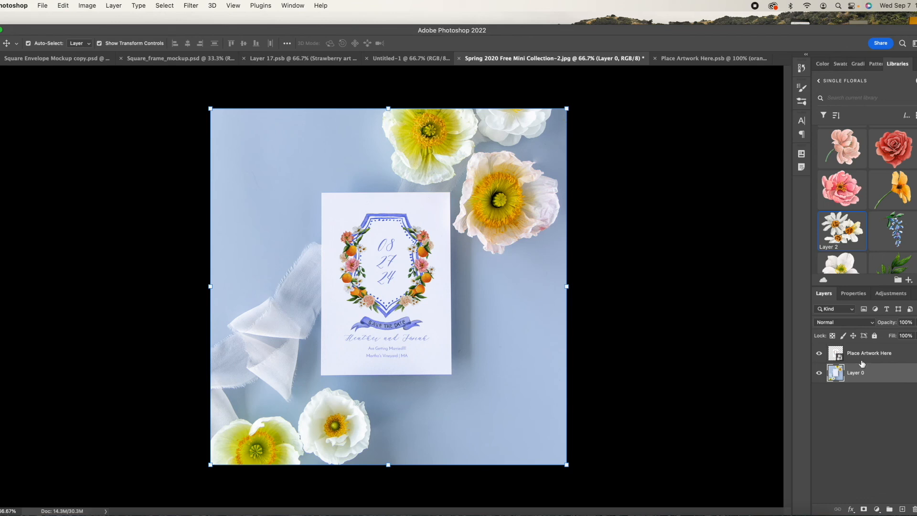
click(700, 174)
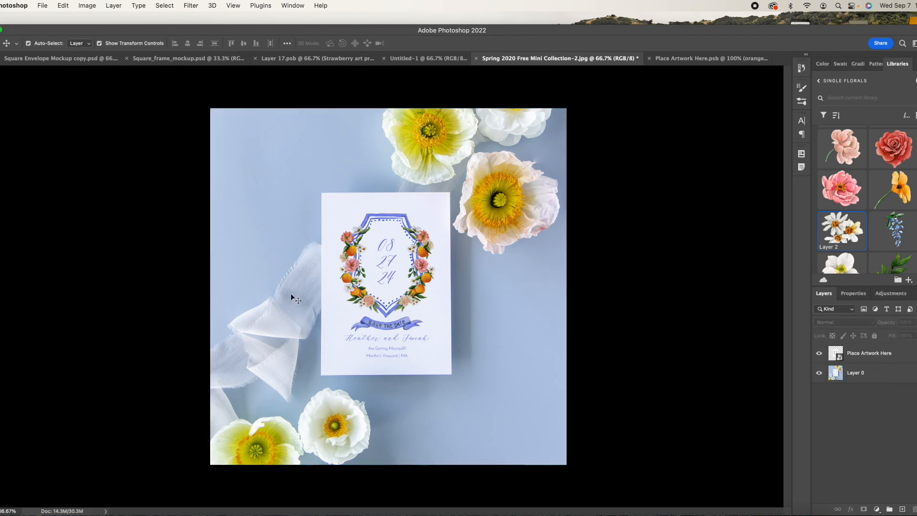
click(690, 59)
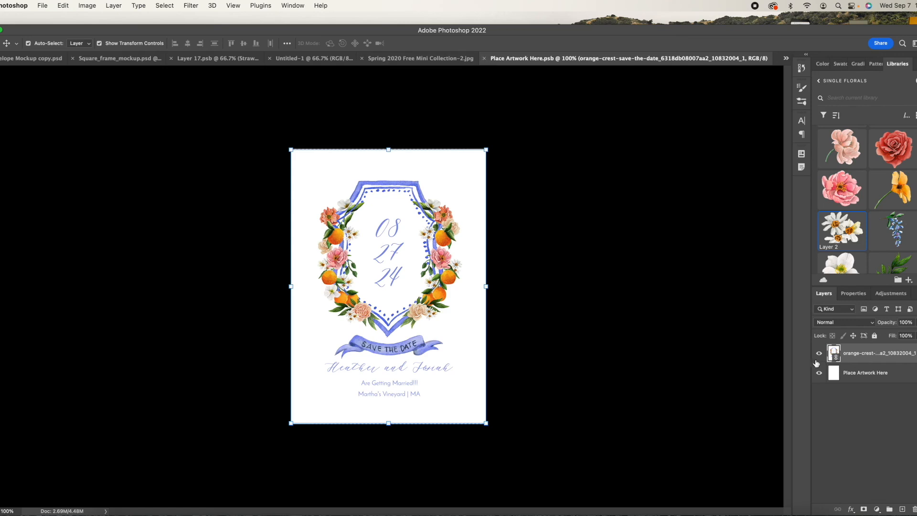
click(913, 509)
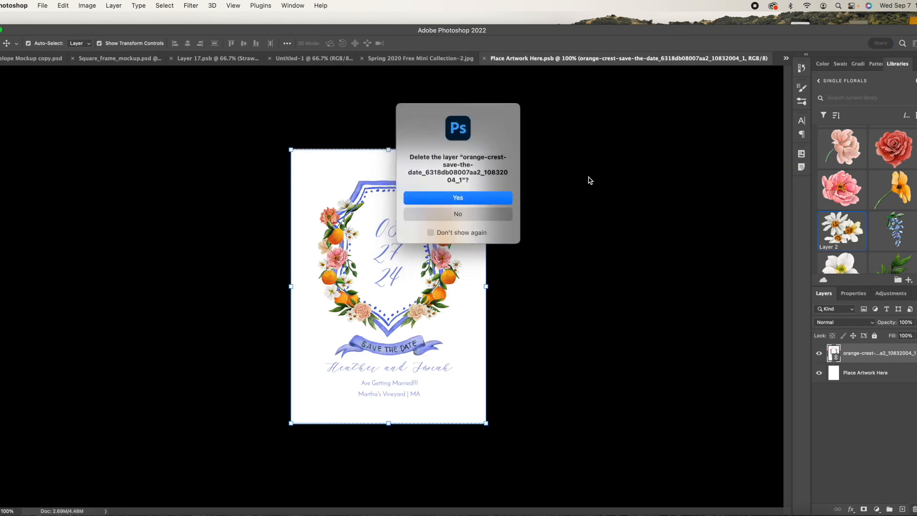
click(502, 200)
click(550, 60)
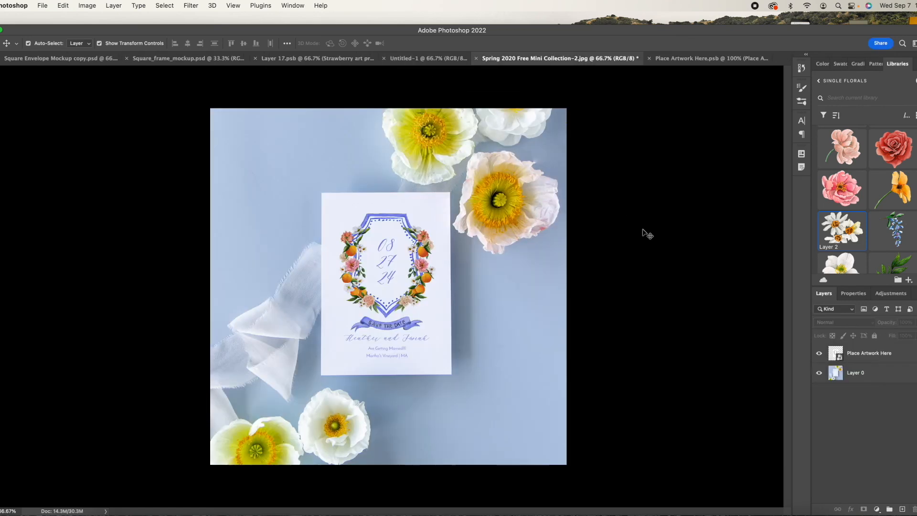
click(679, 58)
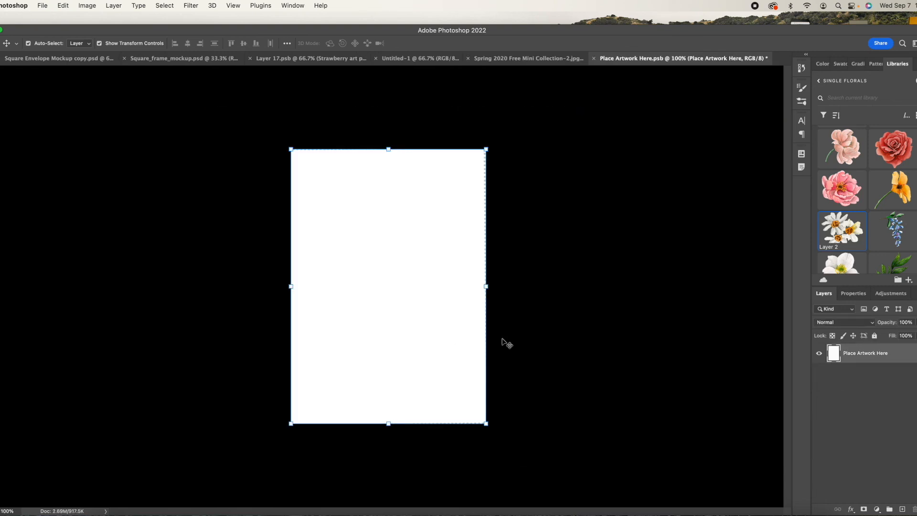
click(543, 58)
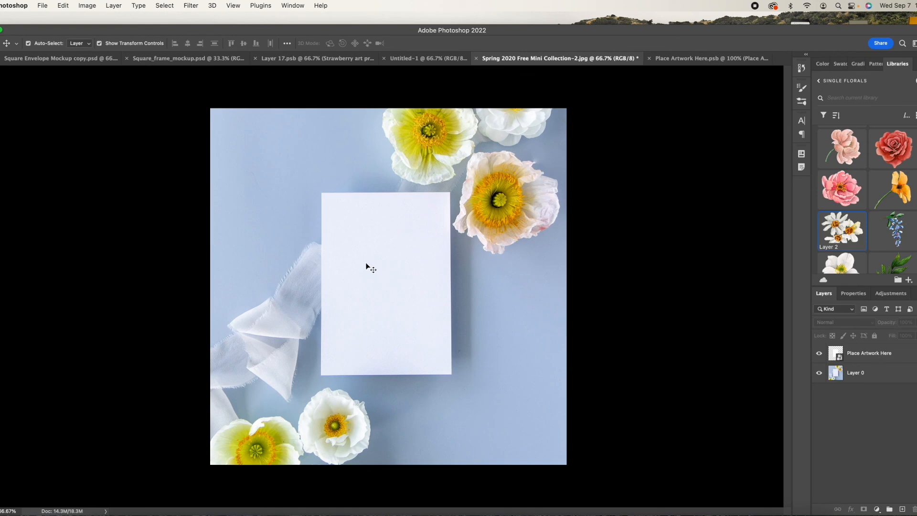
Save the blank card mockup to the Desktop as Single Card Mockup.psd in Photoshop format with Maximize Compatibility enabled.
click(42, 5)
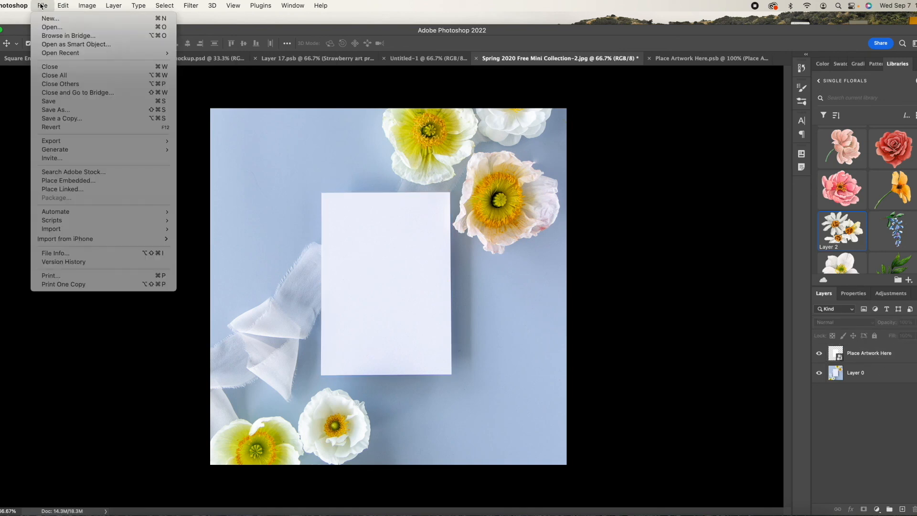
click(67, 113)
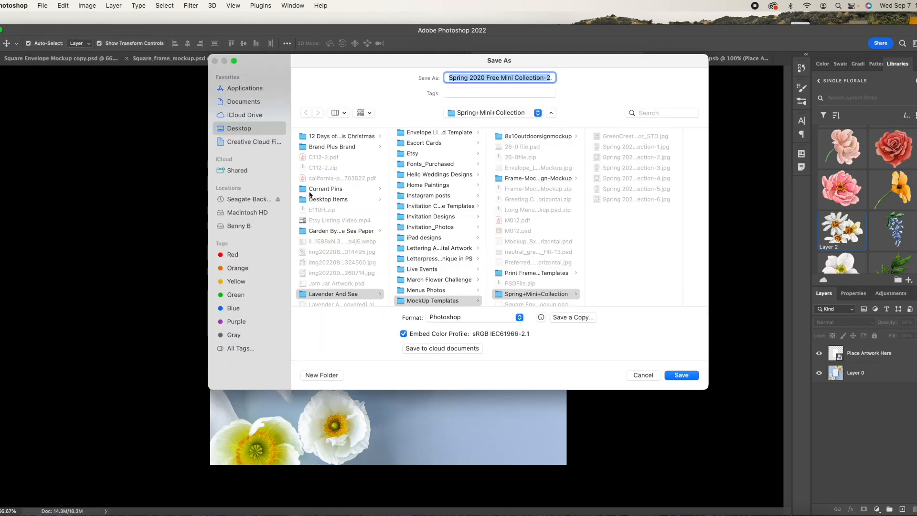
click(327, 293)
click(245, 129)
click(527, 79)
drag(472, 76, 449, 77)
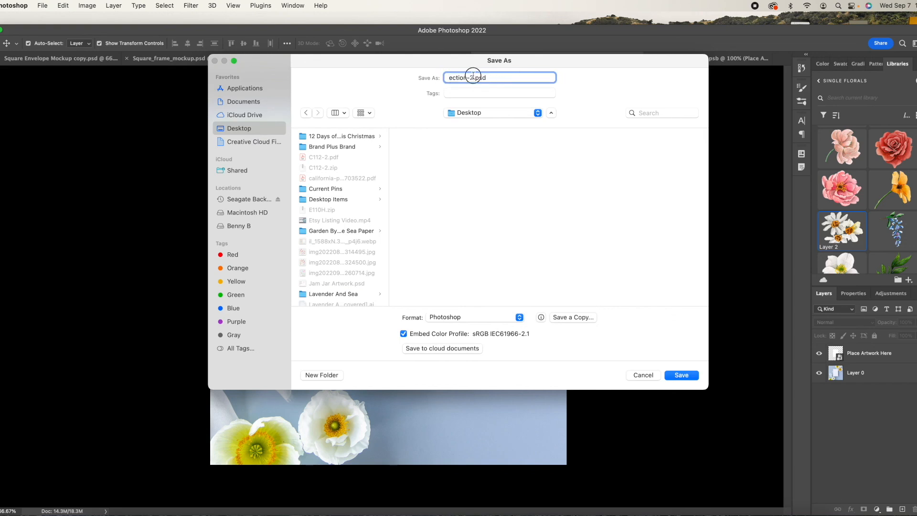
key(BackSpace)
text(Single Card Mockup)
click(478, 319)
click(546, 217)
click(694, 376)
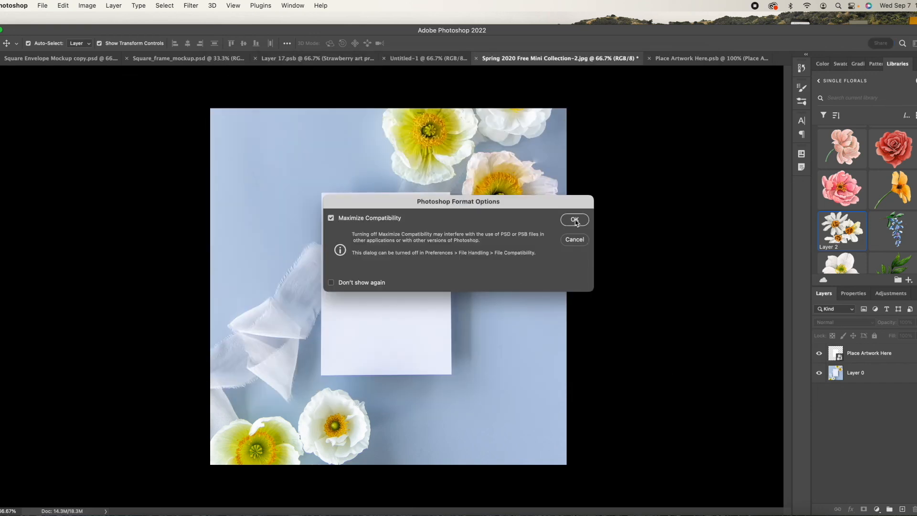
click(575, 221)
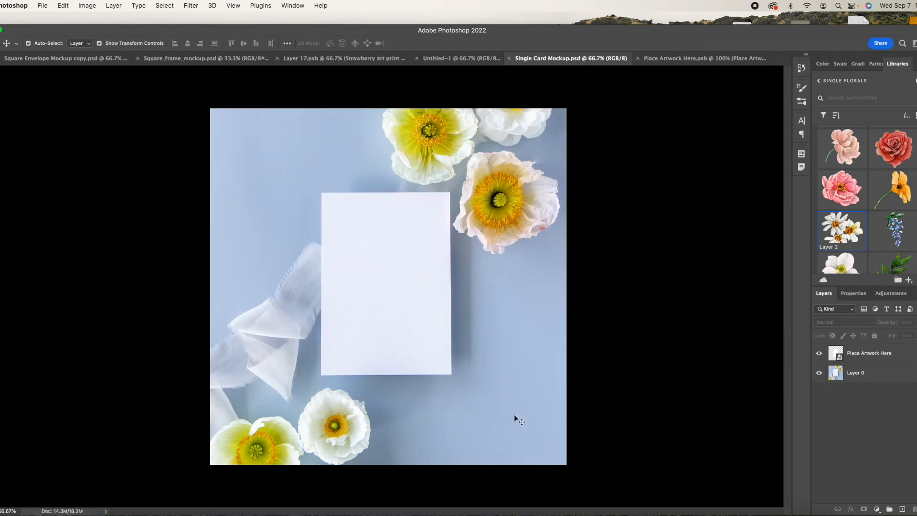